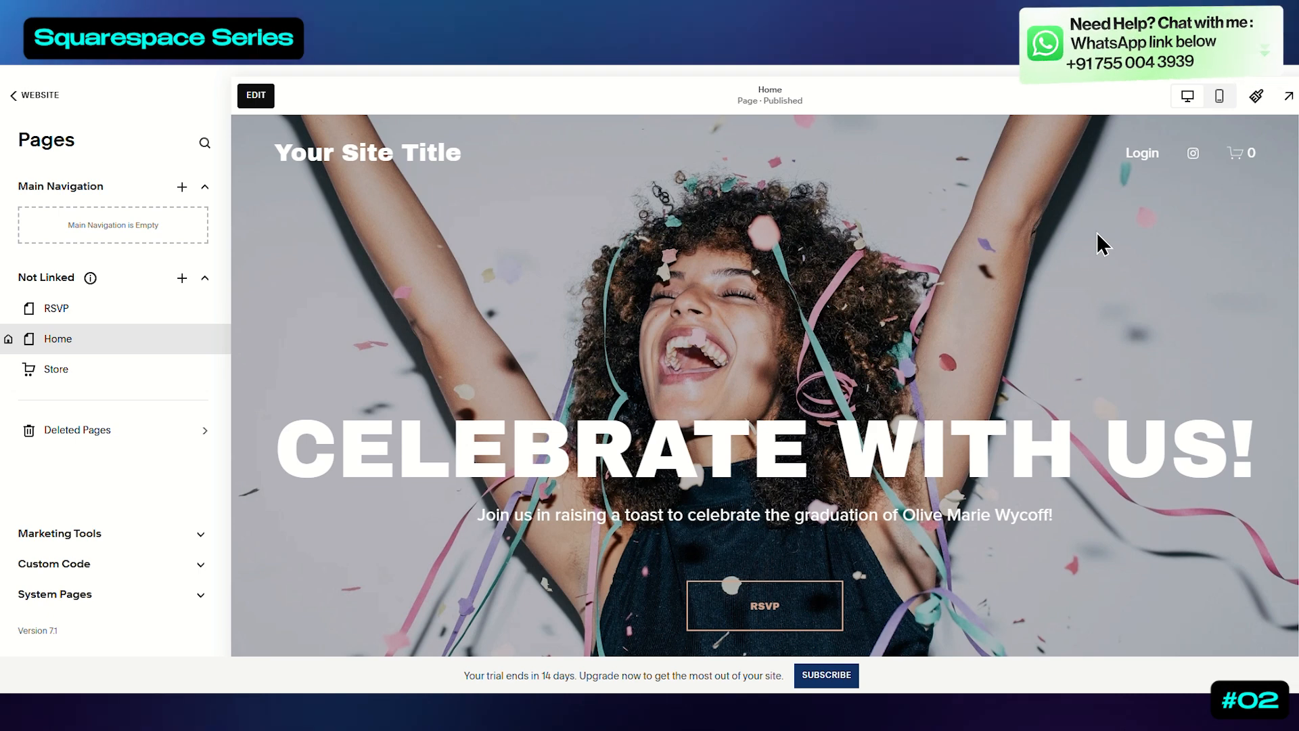
Add an Events page with the plain list layout, without a banner, to the main navigation and name it Events
{"action": "left_click", "coordinate": [181, 188]}
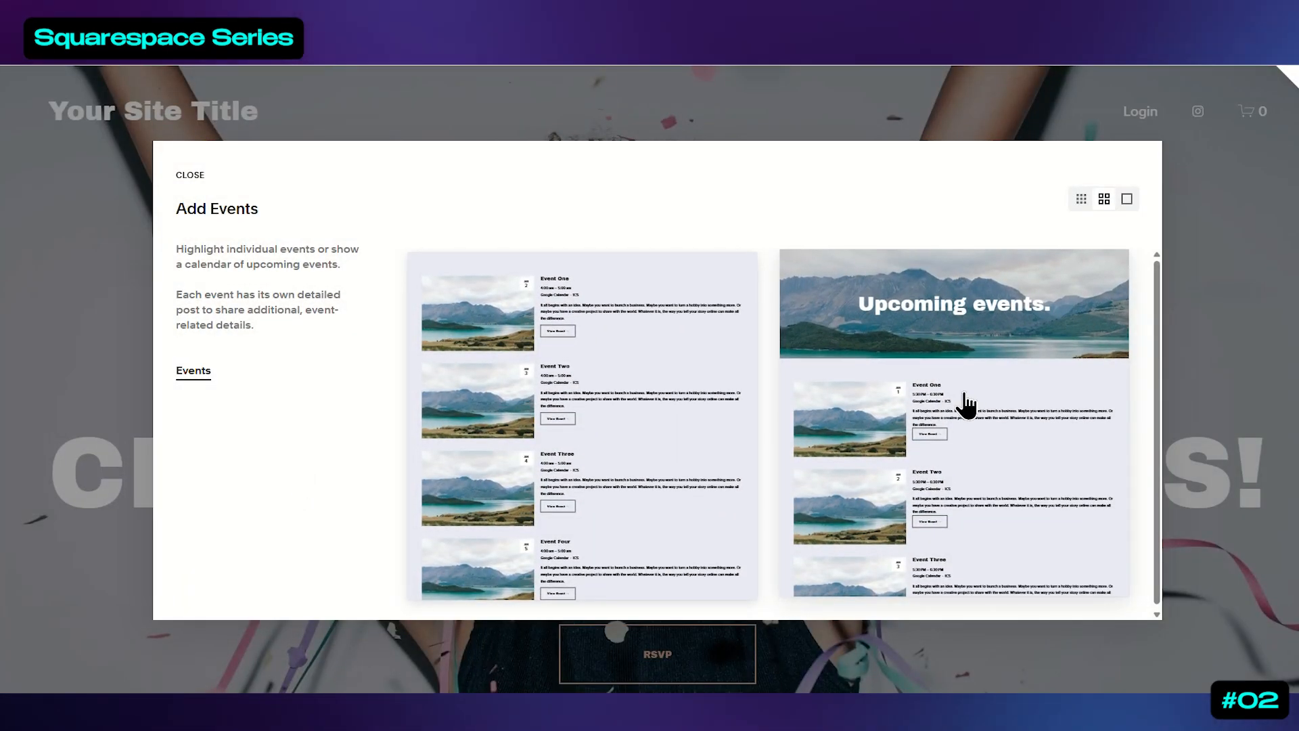
{"action": "left_click", "coordinate": [591, 429]}
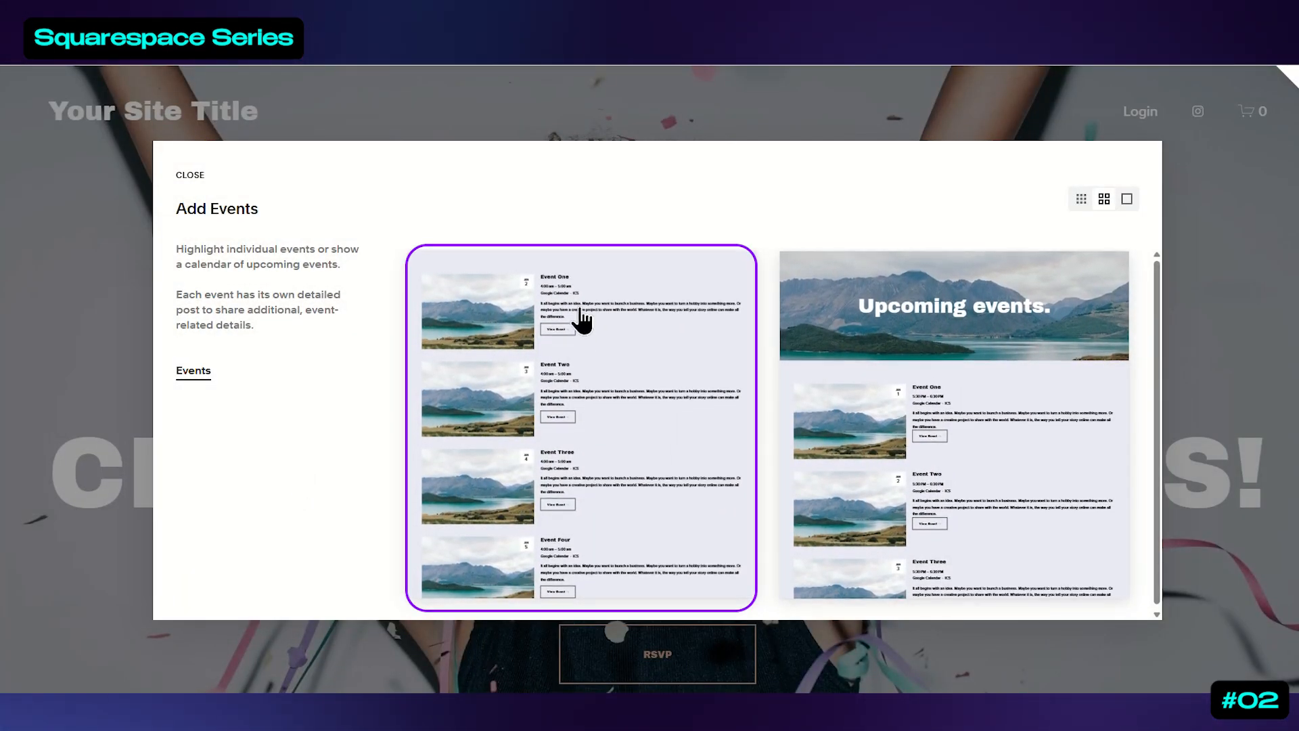
{"action": "left_click", "coordinate": [597, 402]}
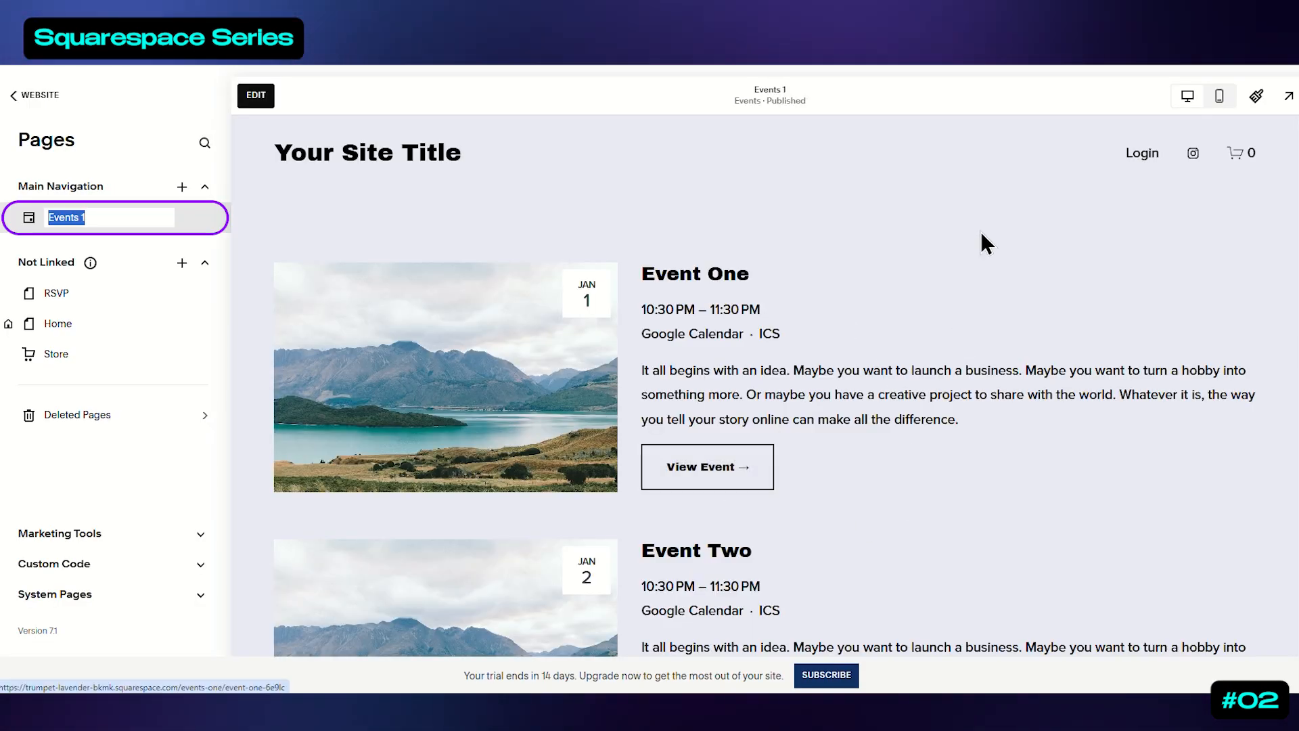
{"action": "type", "text": "Events"}
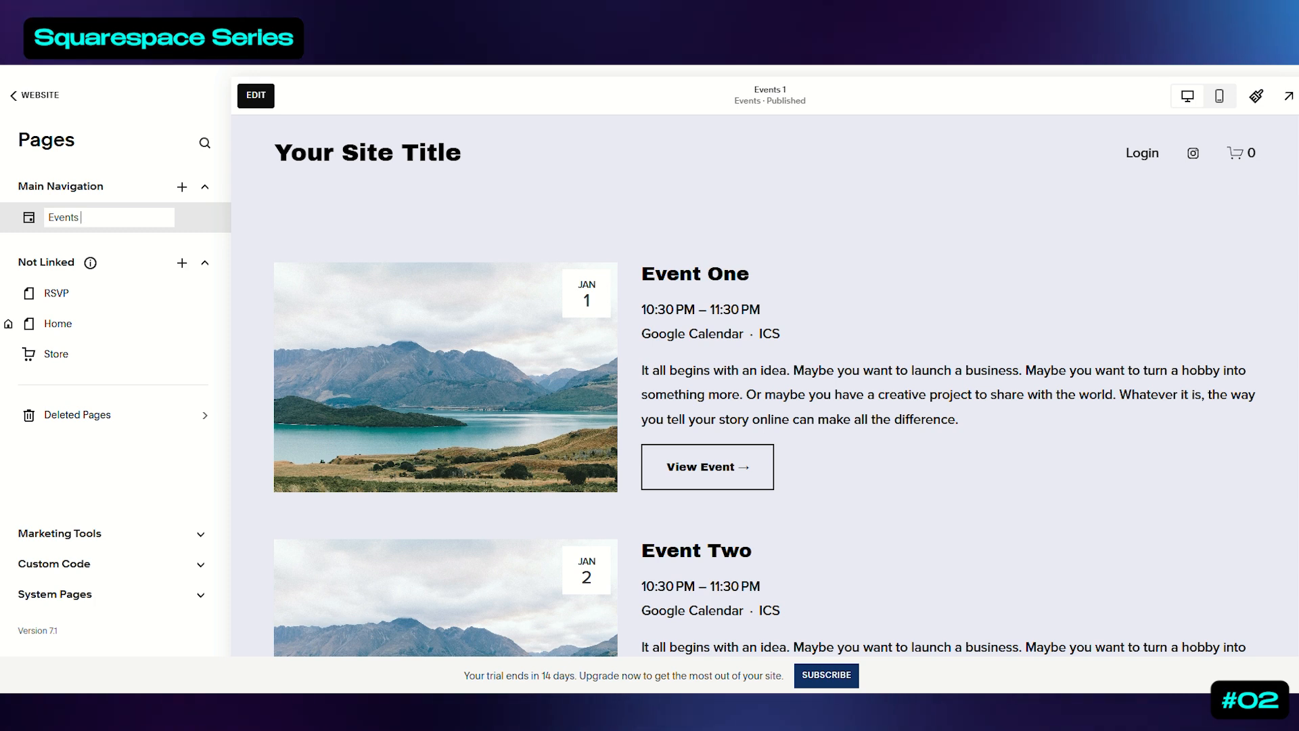
{"action": "key", "text": "Return"}
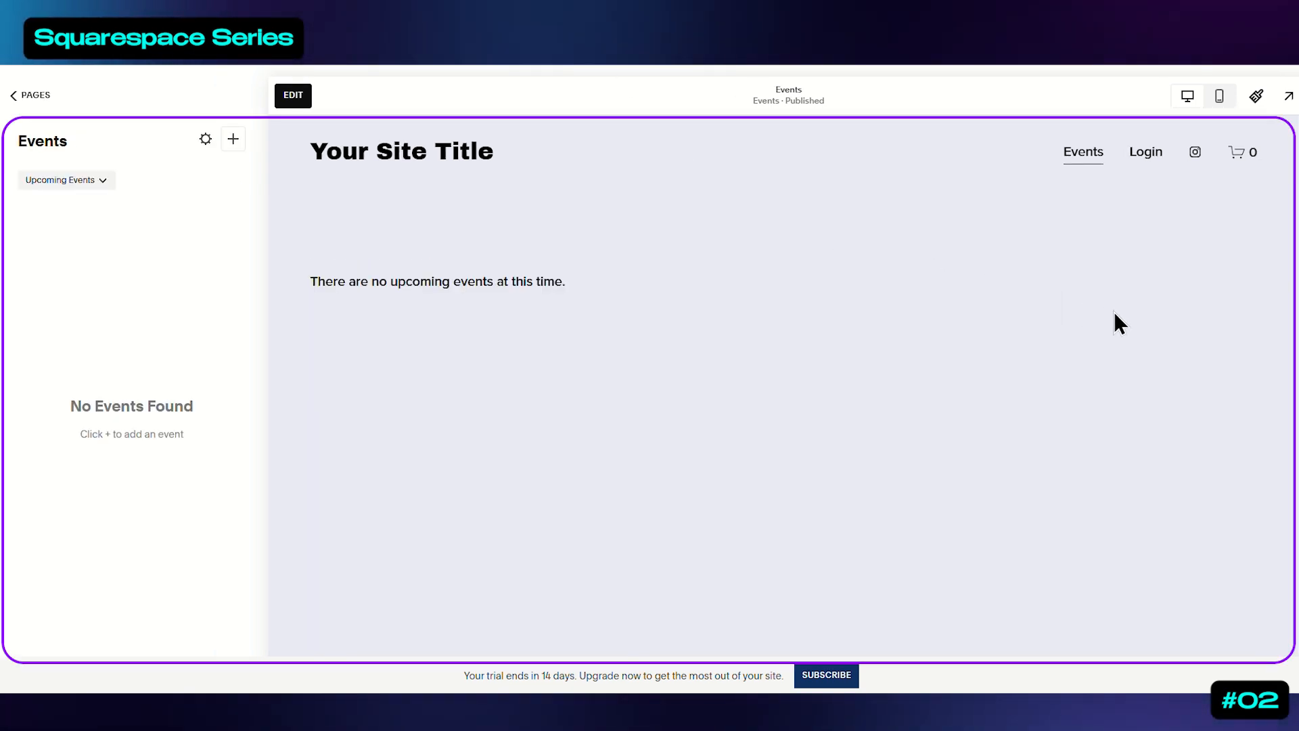
Create and publish an event titled Sunset Live Music Night on November 7, 2025, from 7:30pm to 8:30pm
{"action": "left_click", "coordinate": [233, 139]}
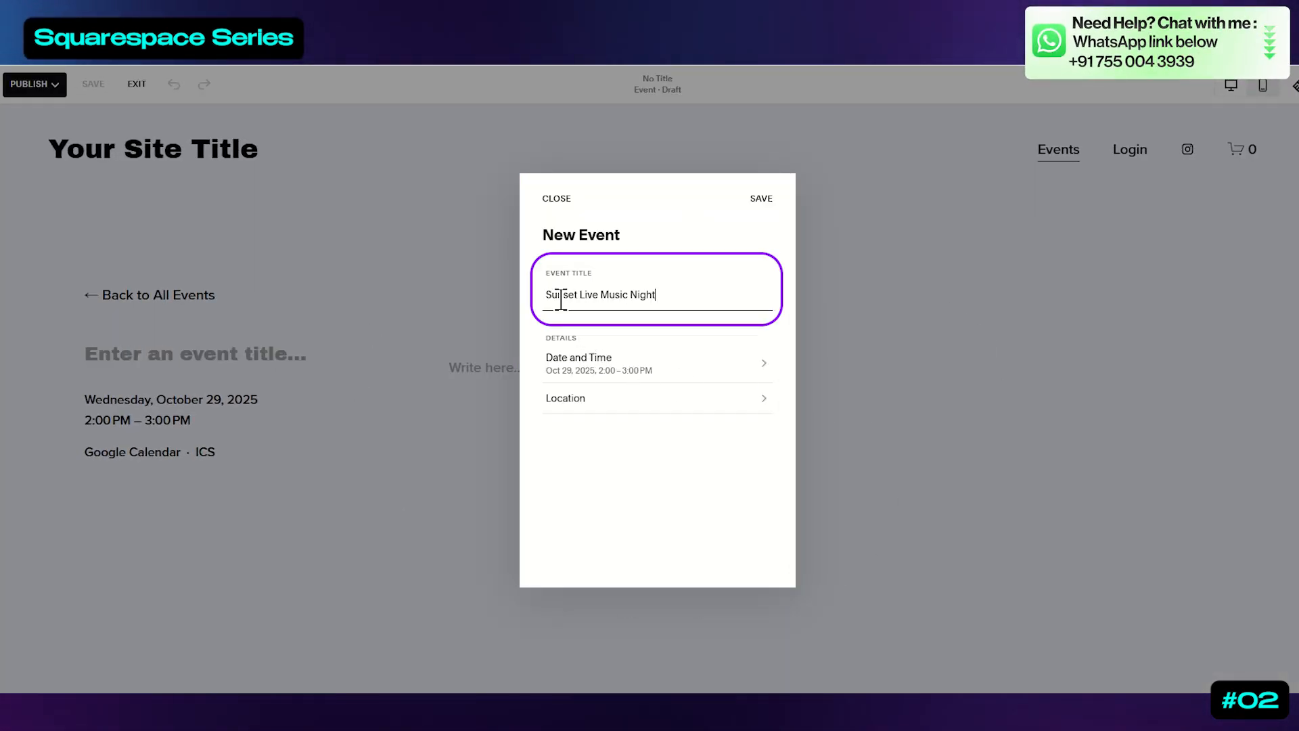
{"action": "left_click", "coordinate": [643, 372]}
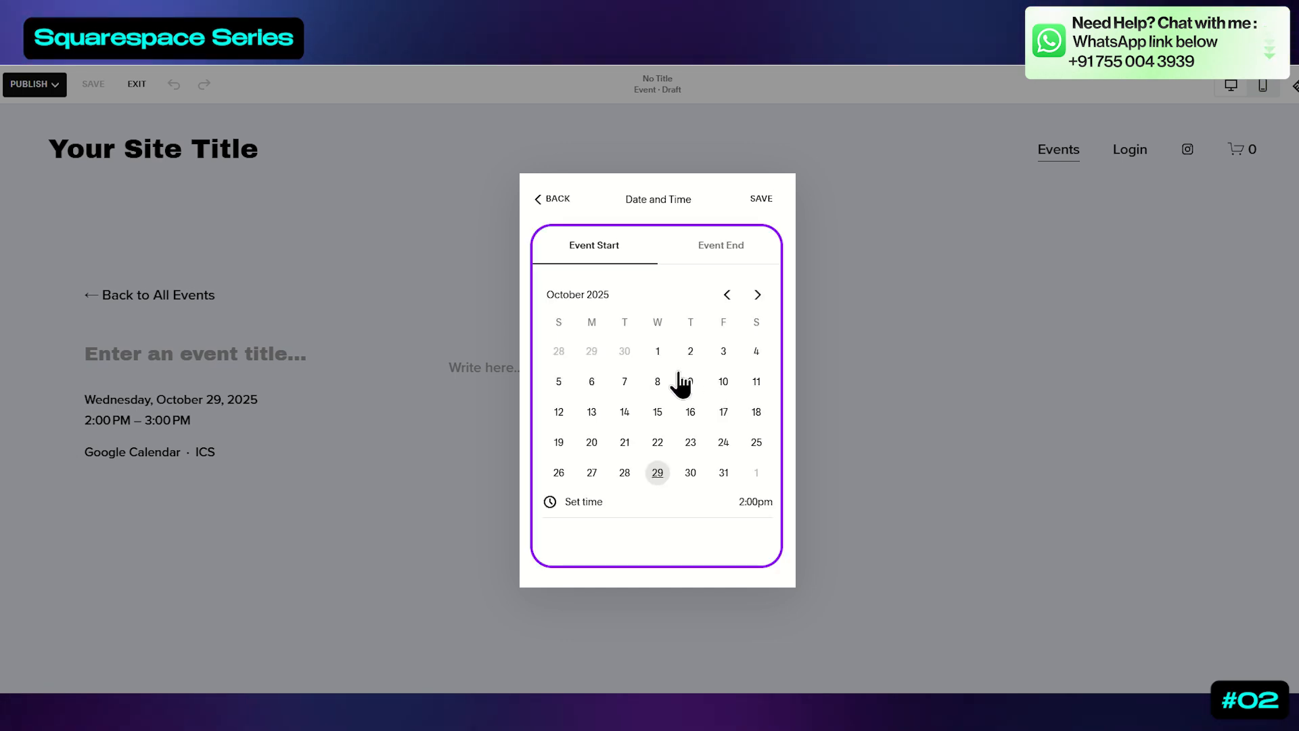
{"action": "left_click", "coordinate": [758, 295]}
{"action": "left_click", "coordinate": [723, 381]}
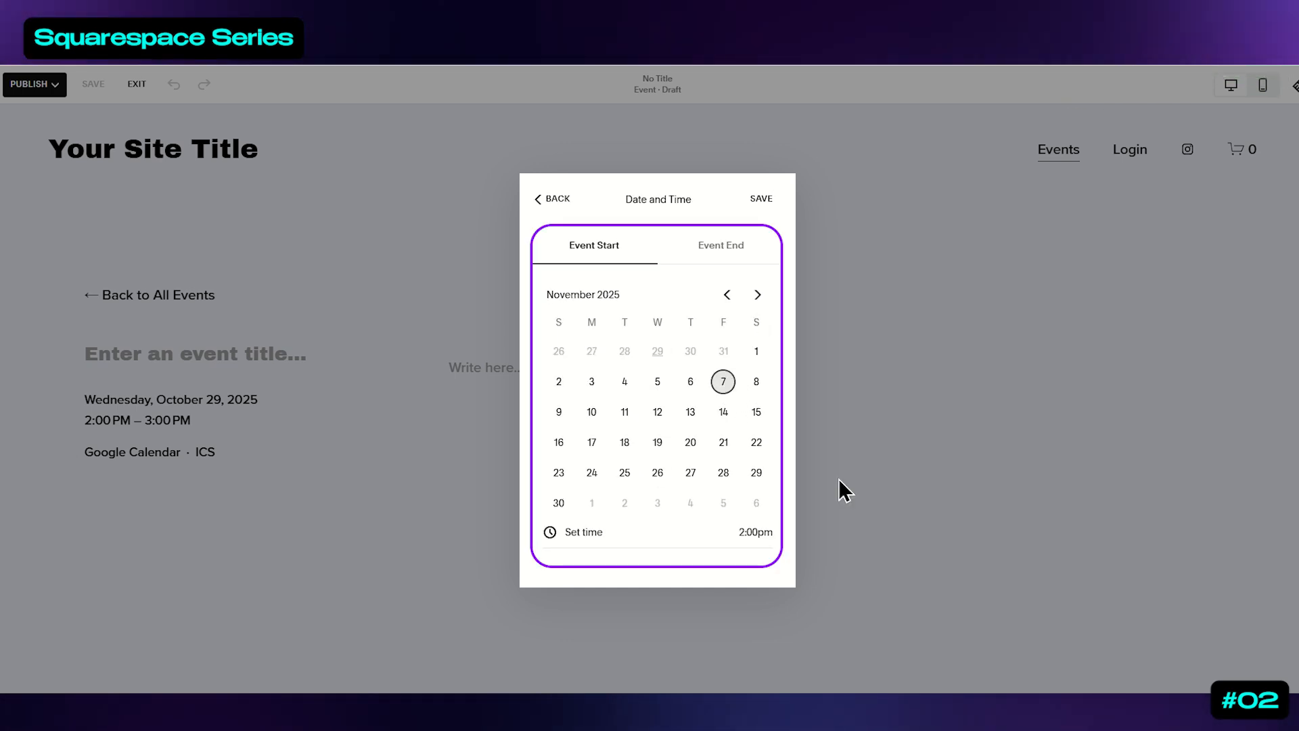
{"action": "left_click", "coordinate": [742, 532]}
{"action": "type", "text": "7"}
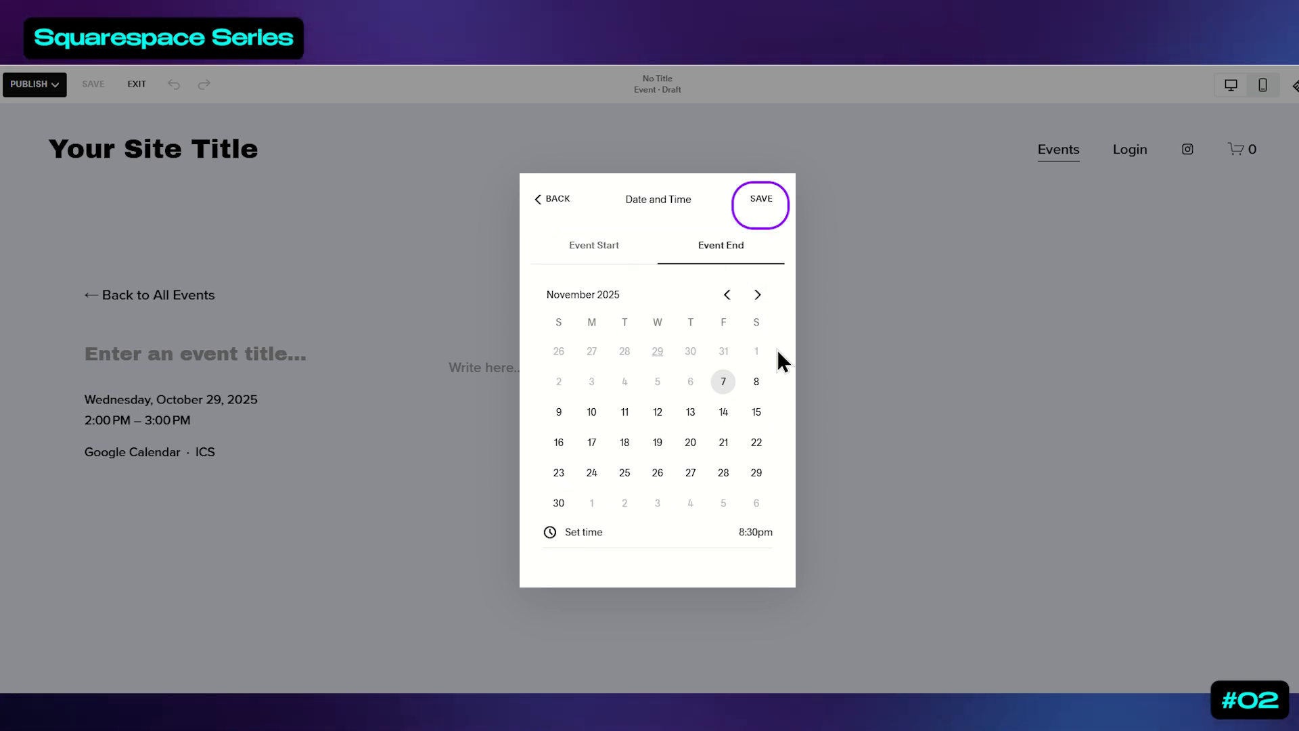
{"action": "left_click", "coordinate": [597, 260]}
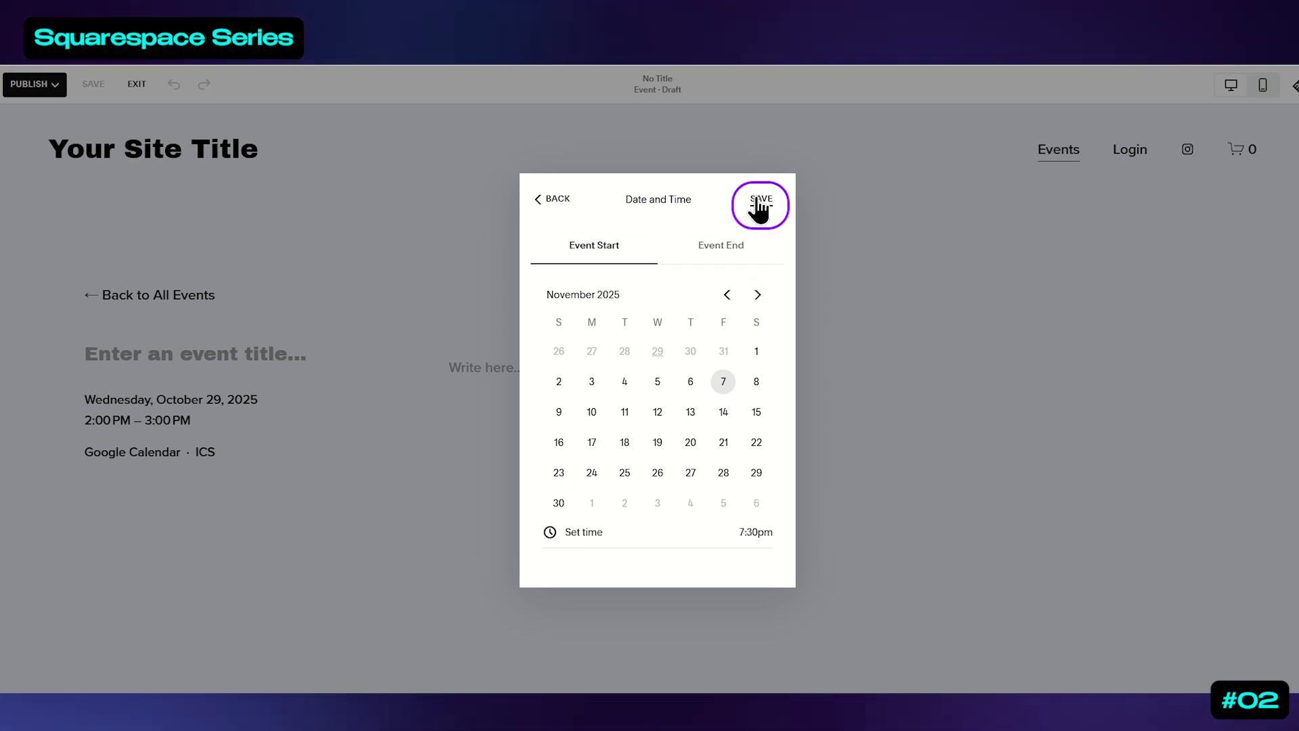
{"action": "left_click", "coordinate": [759, 203]}
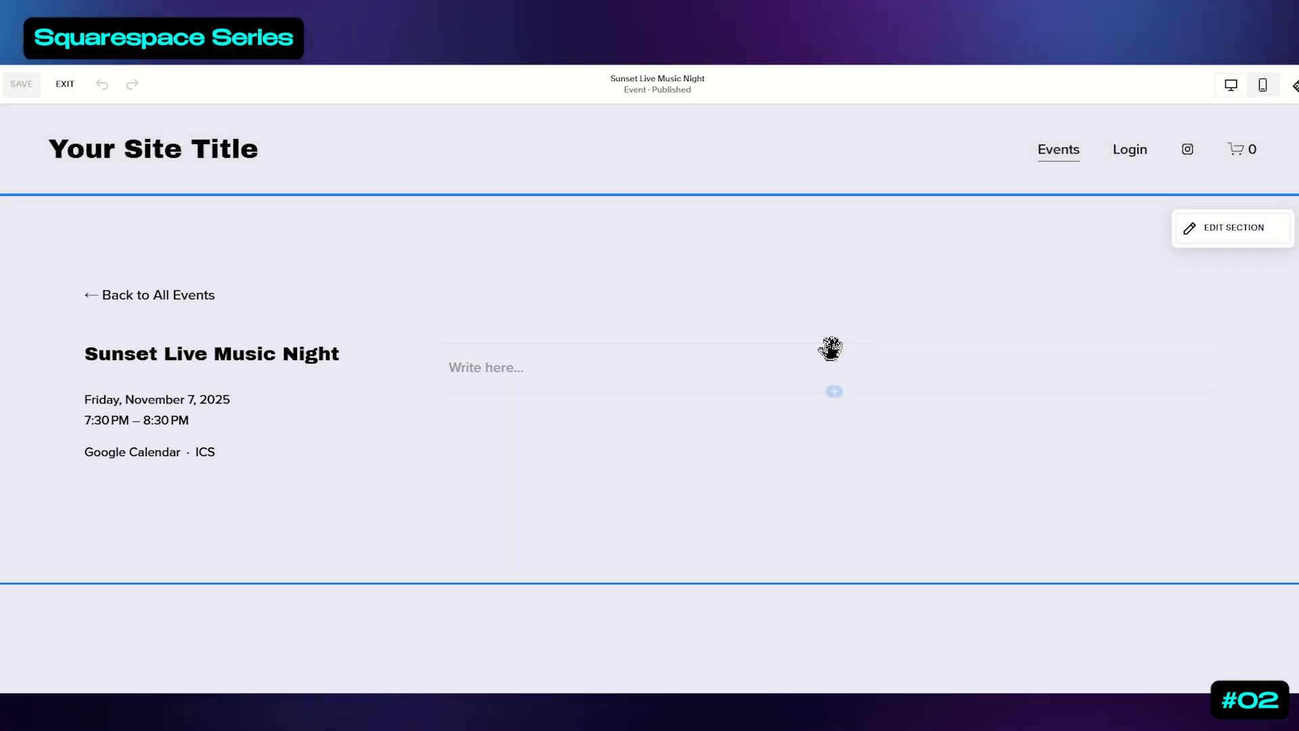
Write the event description inviting visitors to a relaxing evening of live music with local bands, acoustic artists and local food vendors
{"action": "left_click", "coordinate": [521, 365]}
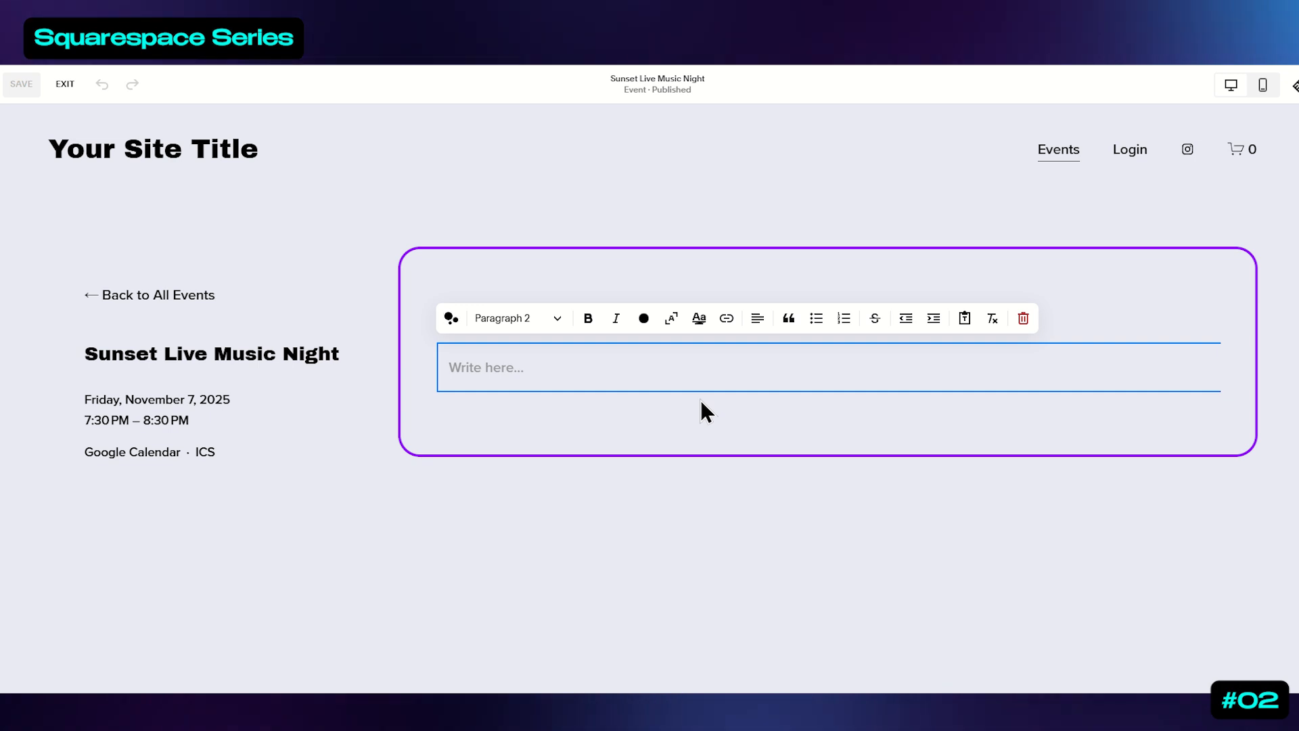
{"action": "type", "text": "Join us for a relaxing evening of live music at Sunset Live Music Night, featuring local bands and acoustic artists. Enjoy great performances, a friendly atmosphere, and delicious local food vendors."}
{"action": "left_click", "coordinate": [991, 453]}
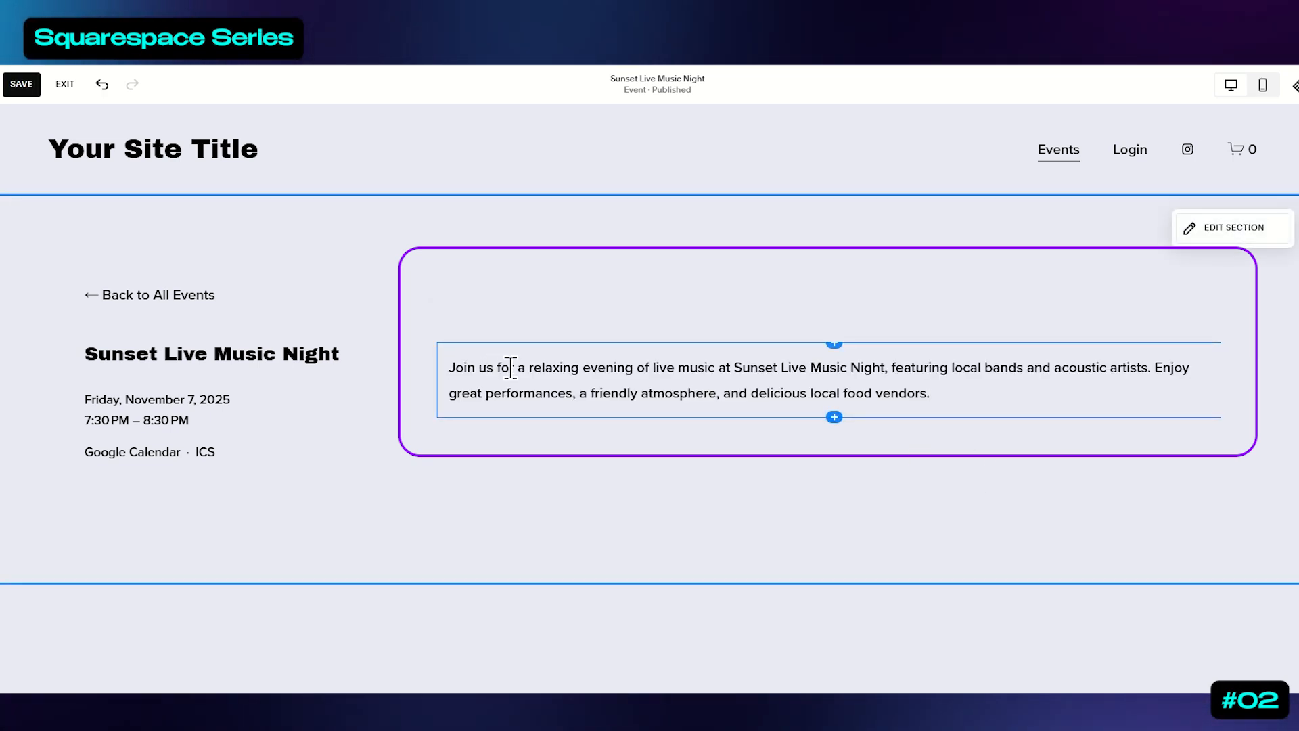
Insert an image block below the event description and upload the picture 7416.jpg into it
{"action": "left_click", "coordinate": [834, 418]}
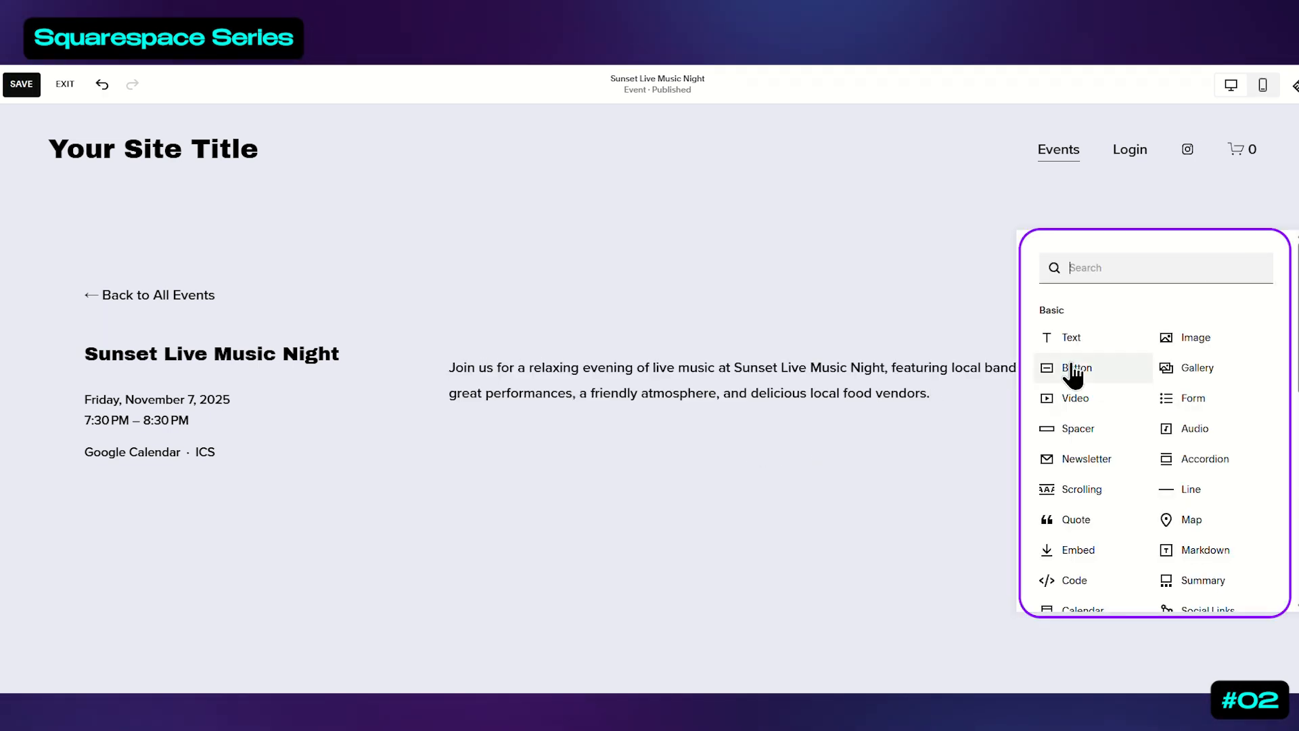
{"action": "scroll", "coordinate": [1227, 460], "scroll_direction": "down", "scroll_amount": 4}
{"action": "scroll", "coordinate": [1230, 514], "scroll_direction": "down", "scroll_amount": 4}
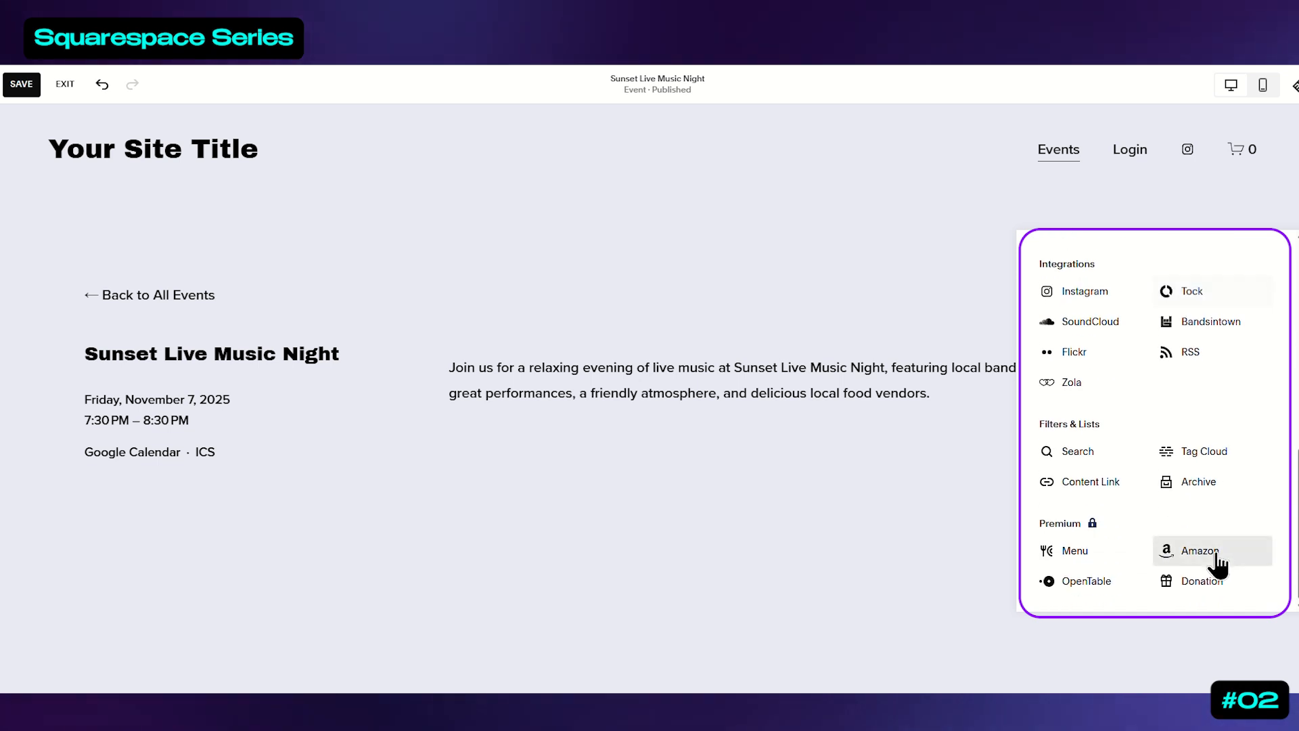
{"action": "scroll", "coordinate": [1055, 470], "scroll_direction": "up", "scroll_amount": 2}
{"action": "scroll", "coordinate": [1049, 467], "scroll_direction": "up", "scroll_amount": 5}
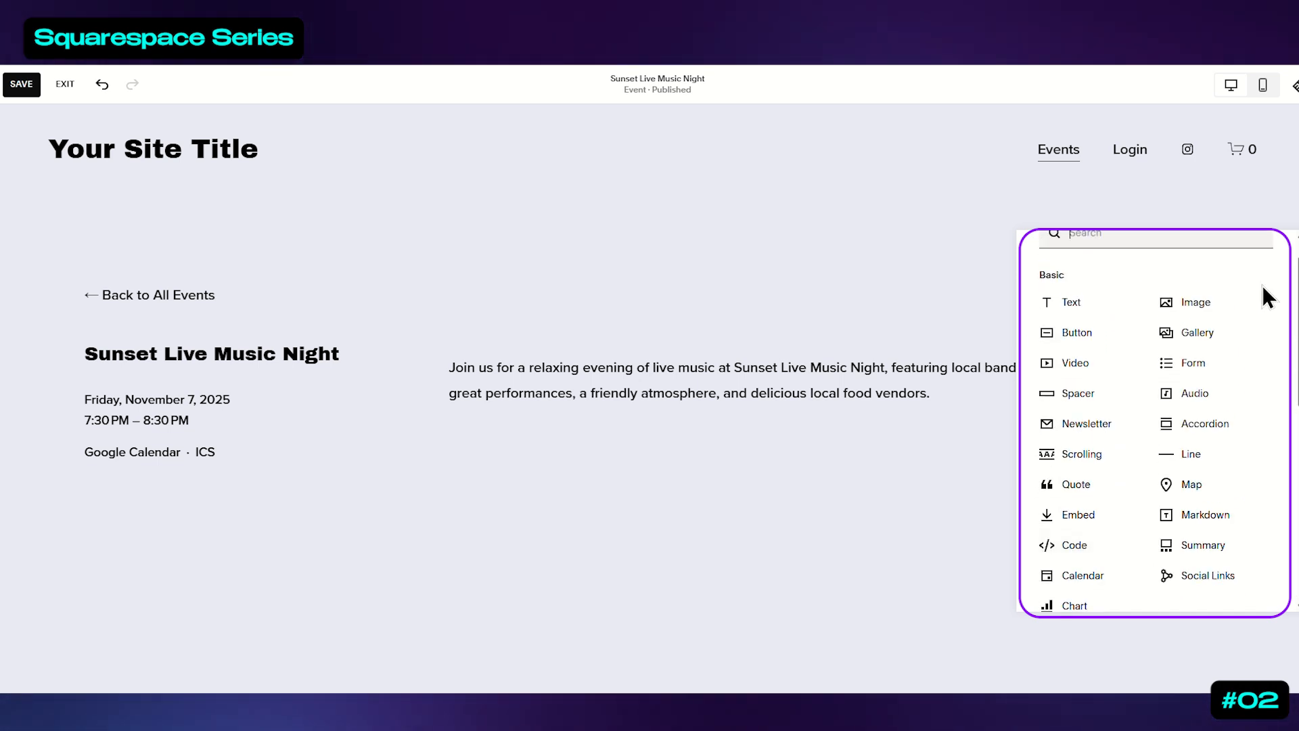
{"action": "left_click", "coordinate": [1192, 305]}
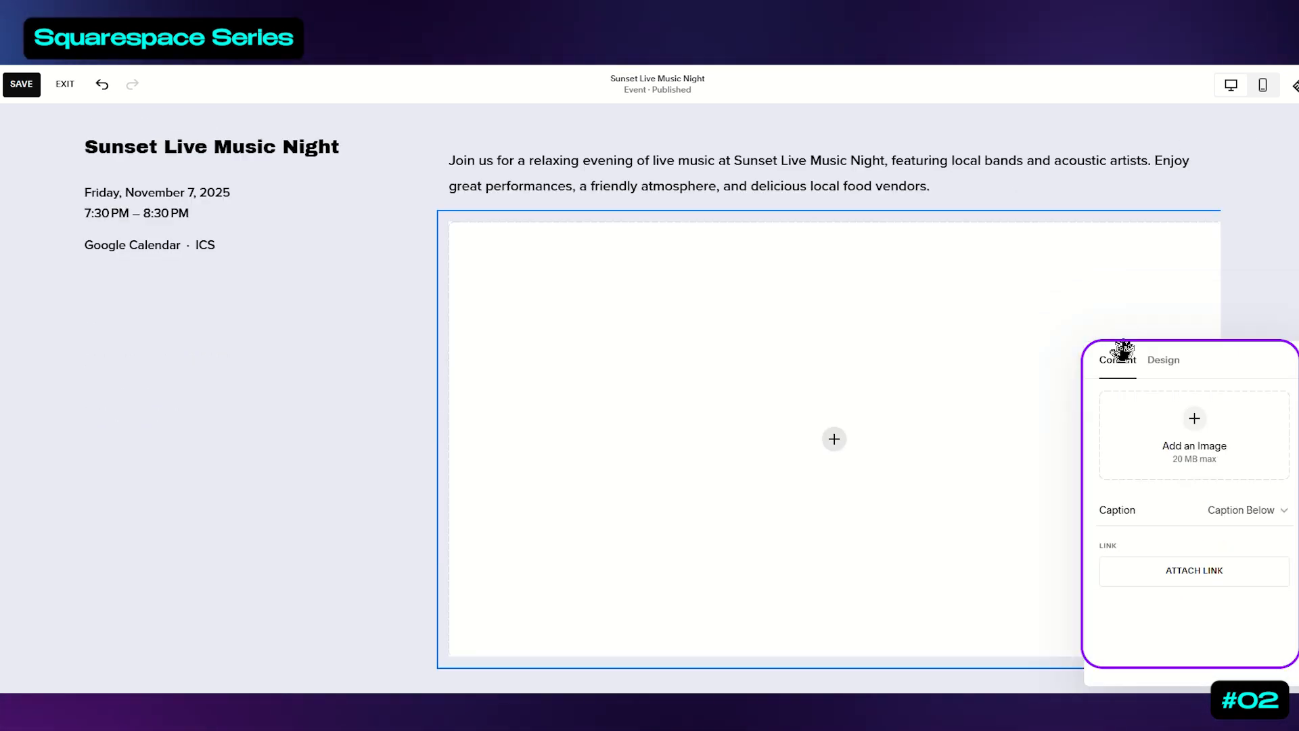
{"action": "left_click", "coordinate": [1195, 425]}
{"action": "left_click", "coordinate": [1185, 454]}
{"action": "double_click", "coordinate": [478, 269]}
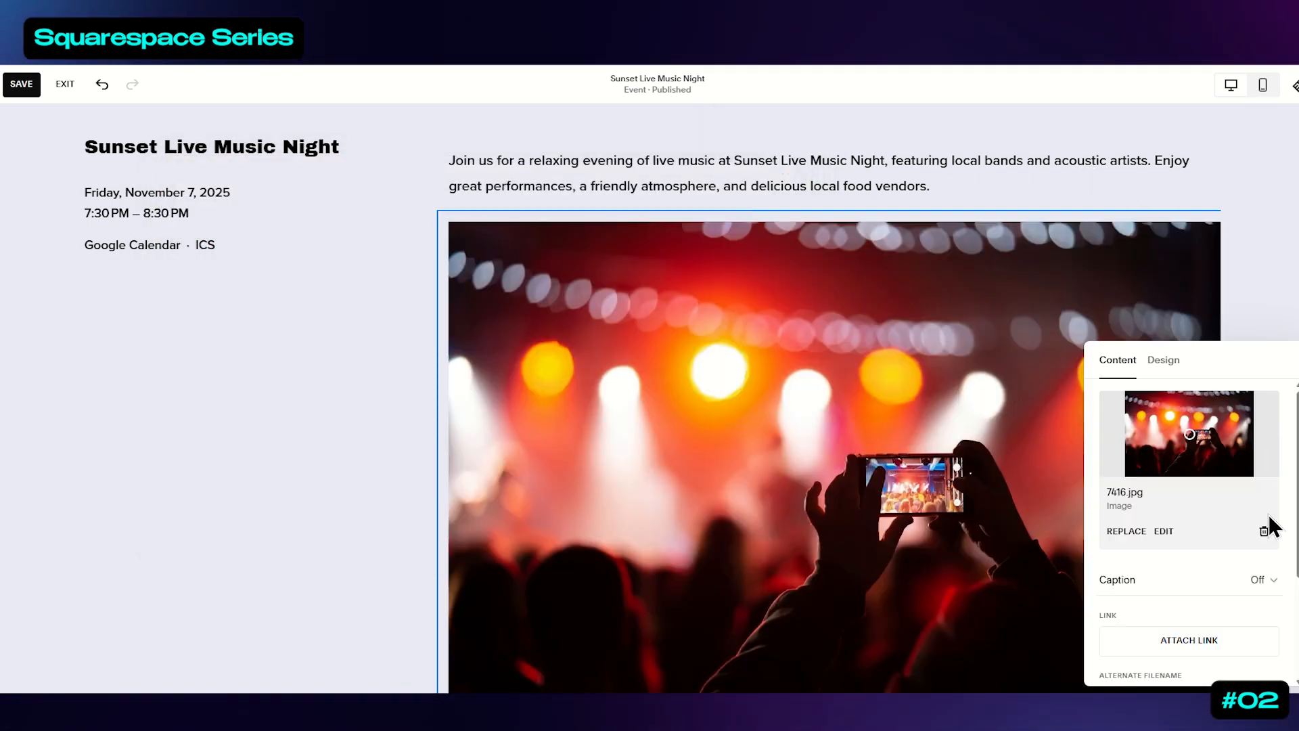
Check the image's link, alternate filename and alt text options, and save the event page
{"action": "scroll", "coordinate": [1223, 626], "scroll_direction": "down", "scroll_amount": 1}
{"action": "scroll", "coordinate": [1224, 626], "scroll_direction": "down", "scroll_amount": 1}
{"action": "left_click", "coordinate": [1184, 507]}
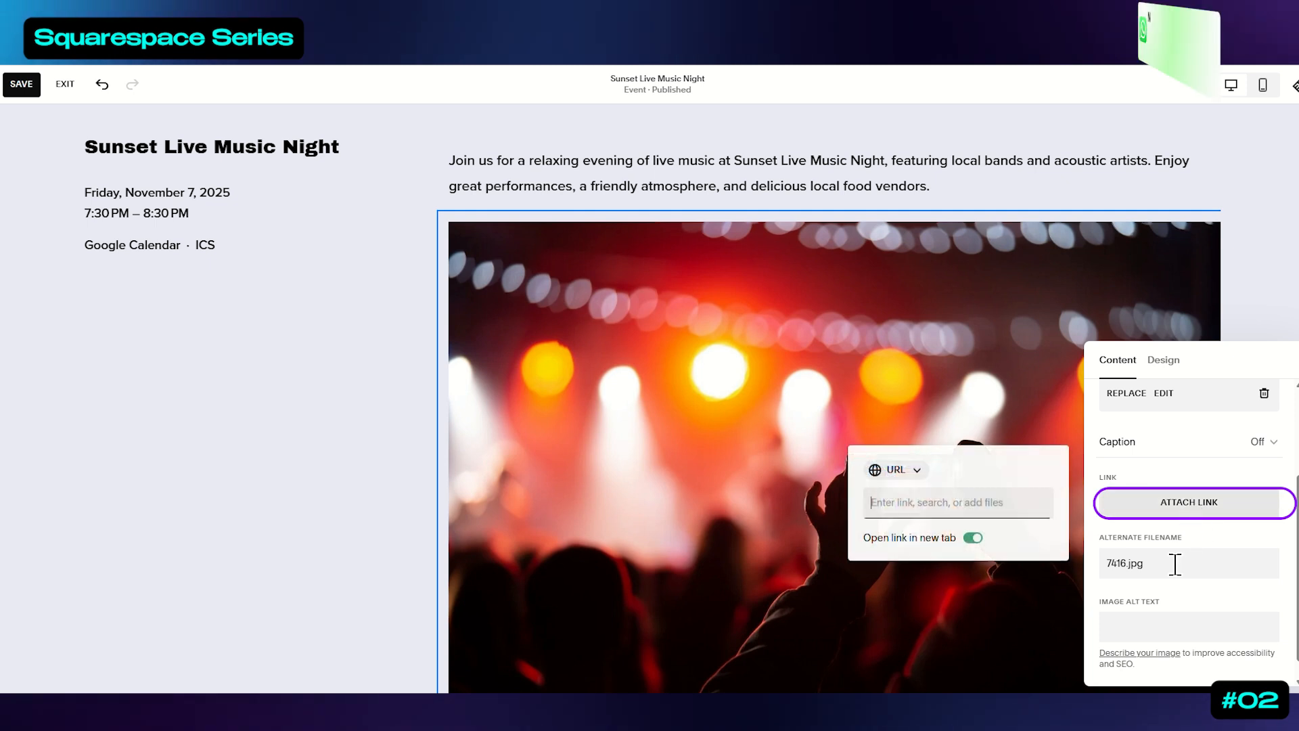
{"action": "left_click", "coordinate": [1185, 466]}
{"action": "scroll", "coordinate": [1229, 493], "scroll_direction": "down", "scroll_amount": 1}
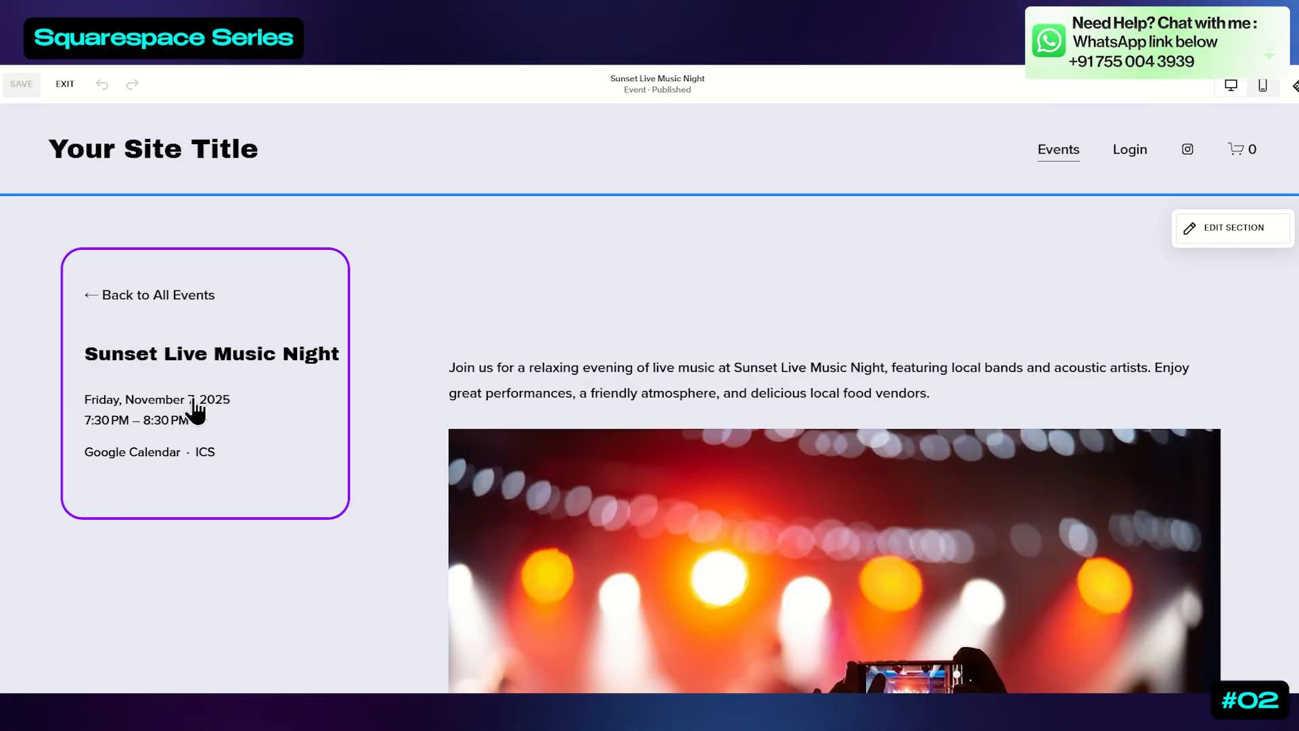
Open the settings of the Sunset Live Music Night event and upload the file 55905 as its featured image
{"action": "left_click", "coordinate": [195, 412]}
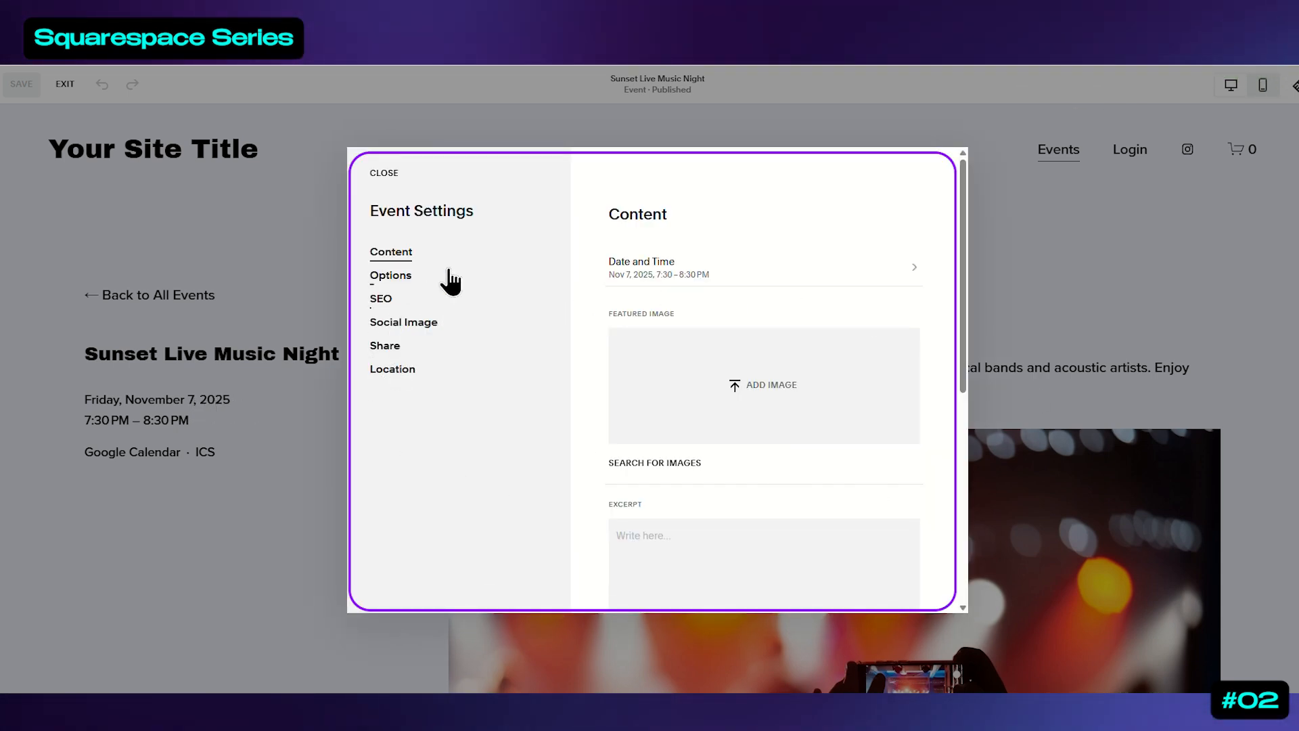
{"action": "left_click", "coordinate": [764, 386]}
{"action": "left_click", "coordinate": [366, 277]}
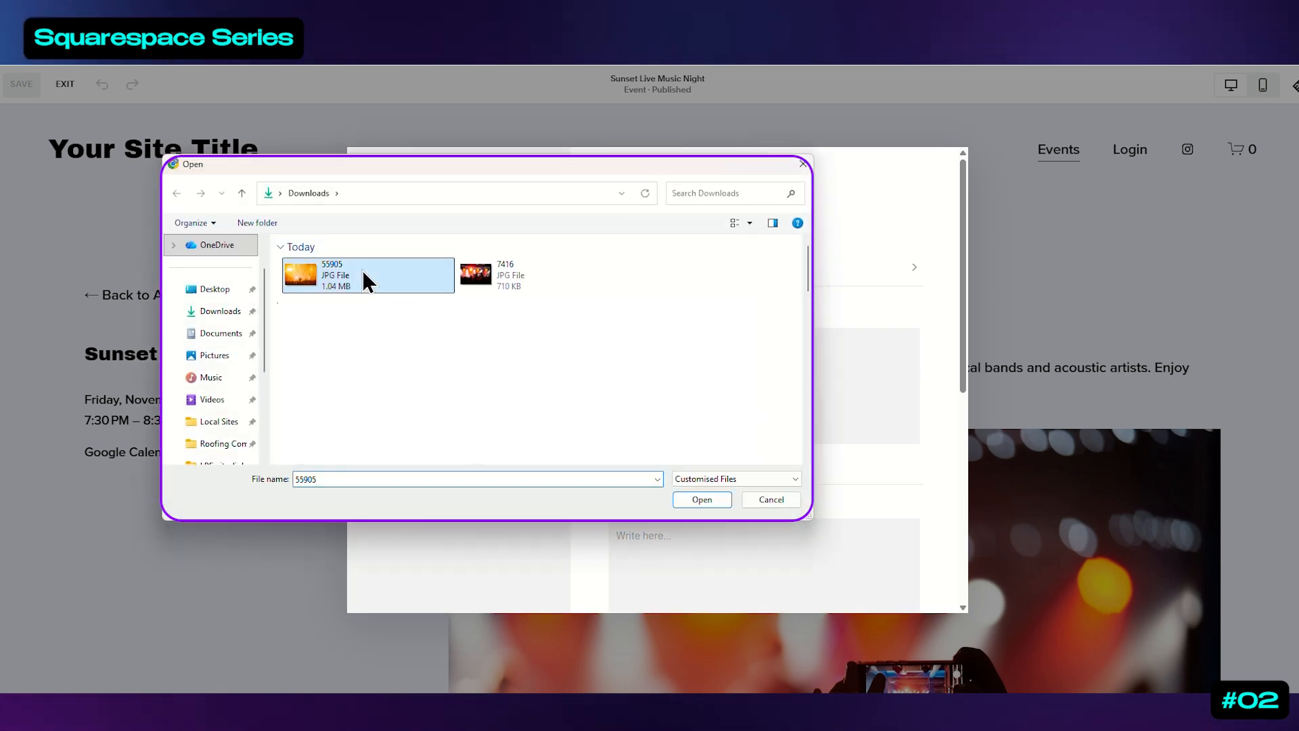
{"action": "left_click", "coordinate": [714, 498]}
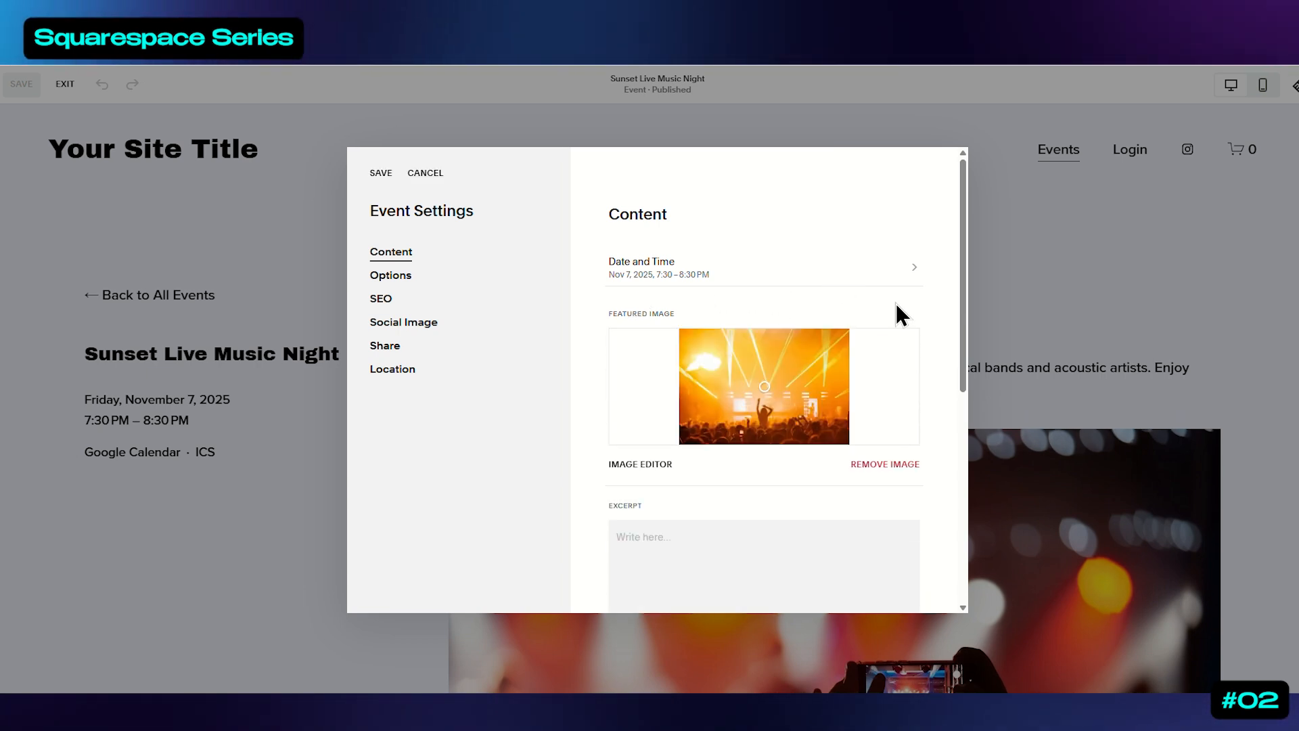
Review the event's excerpt, event URL, author and source URL fields in its content settings
{"action": "scroll", "coordinate": [907, 318], "scroll_direction": "down", "scroll_amount": 4}
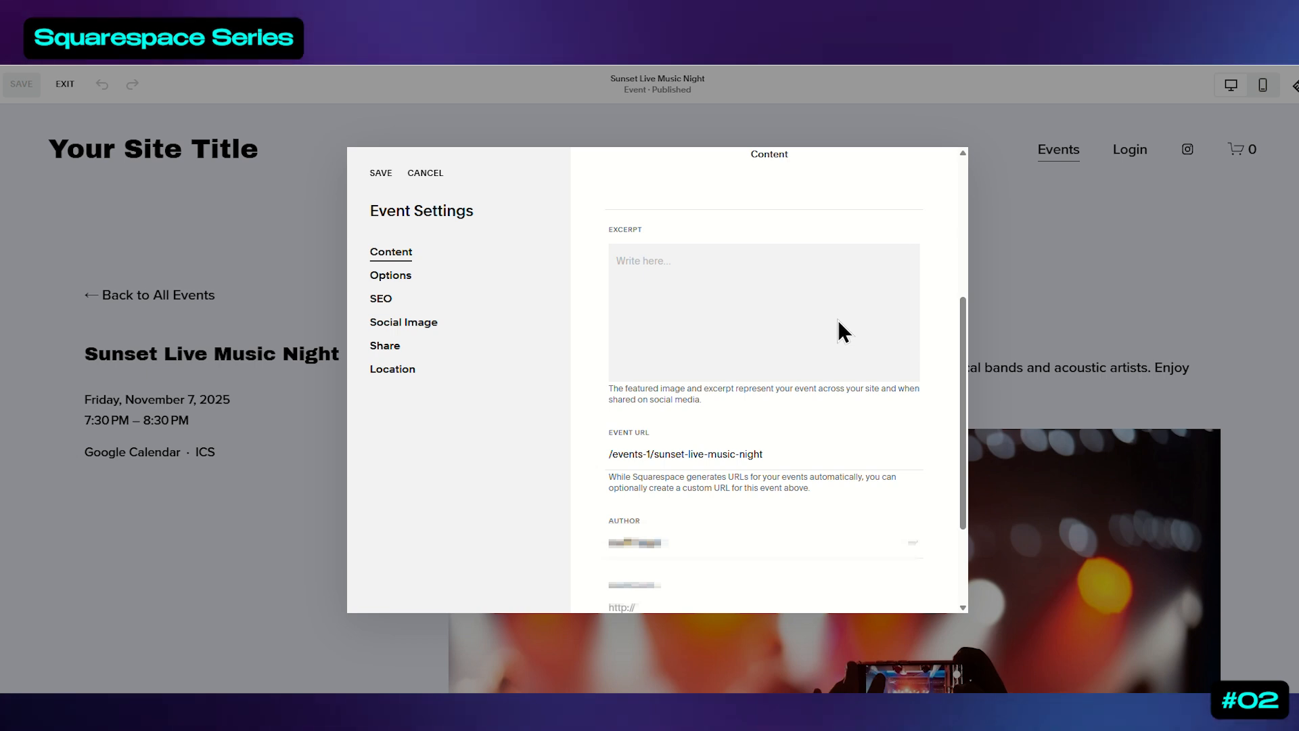
{"action": "scroll", "coordinate": [825, 459], "scroll_direction": "down", "scroll_amount": 2}
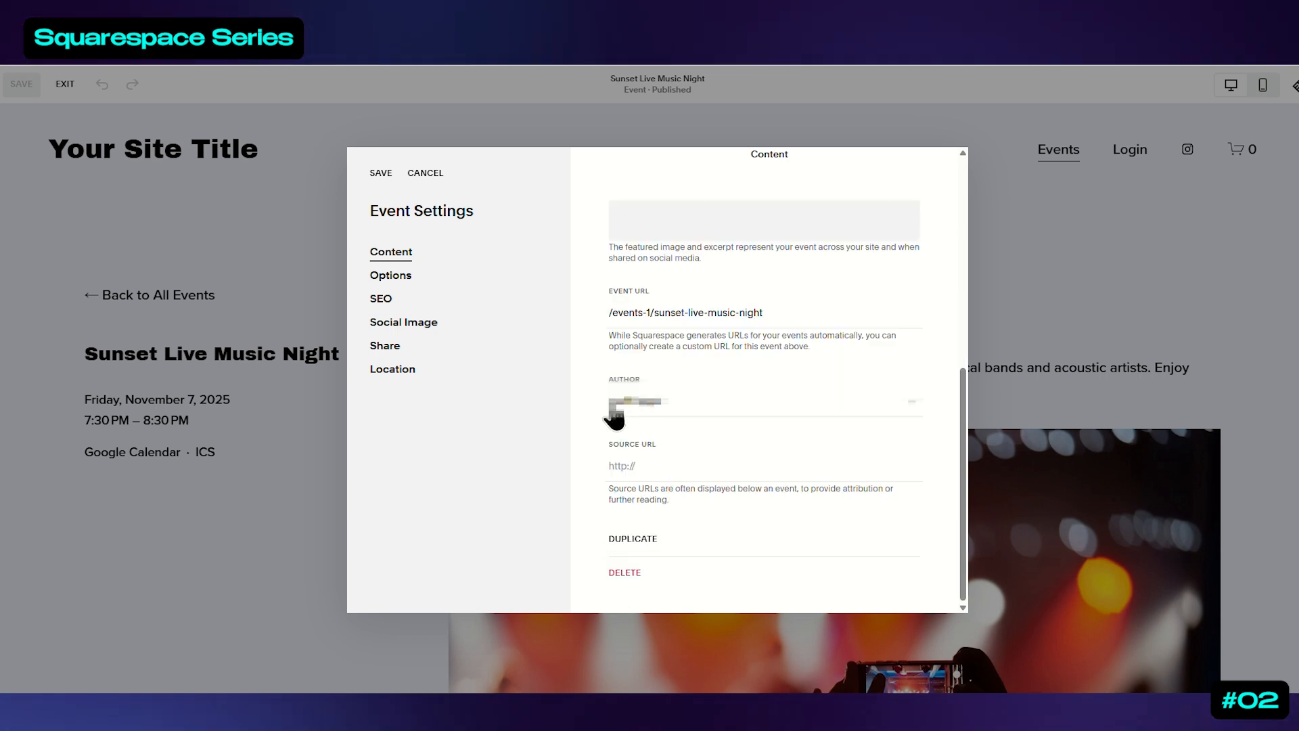
{"action": "scroll", "coordinate": [915, 381], "scroll_direction": "up", "scroll_amount": 7}
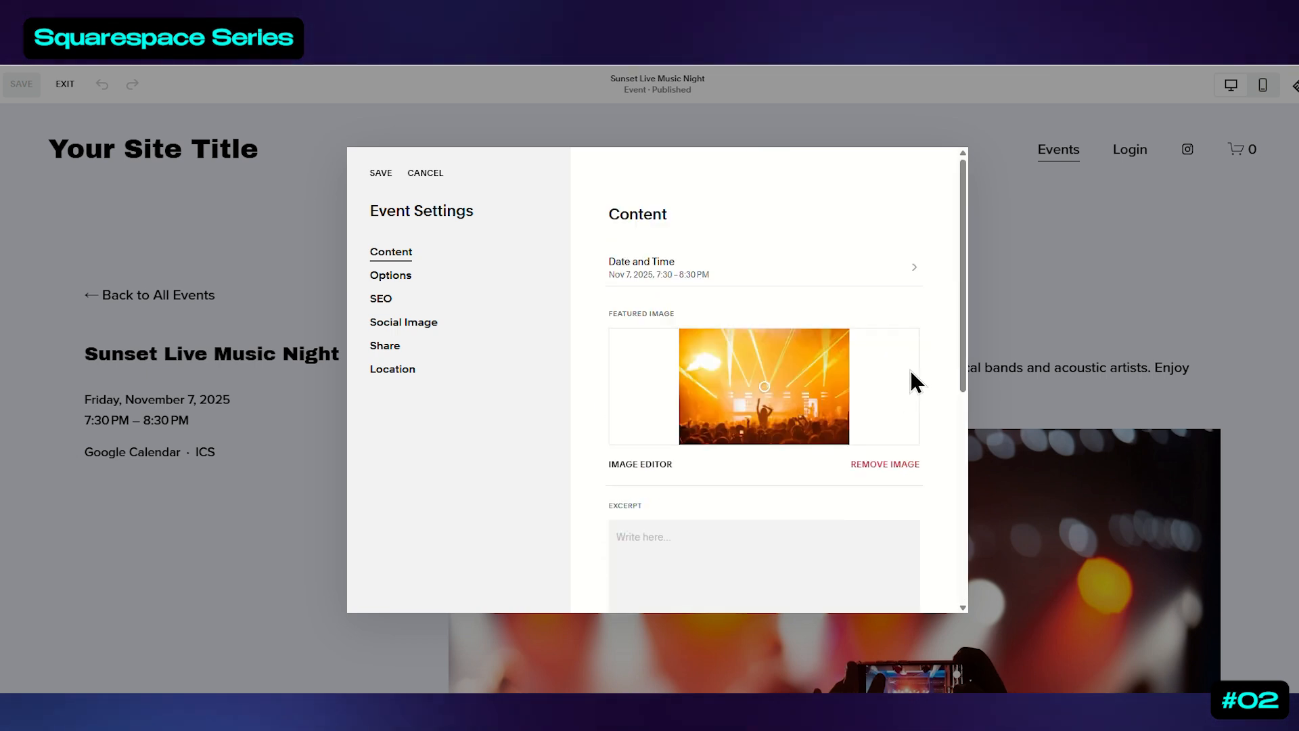
Examine the event's publishing status and tag options, and its SEO title and description fields
{"action": "left_click", "coordinate": [399, 276]}
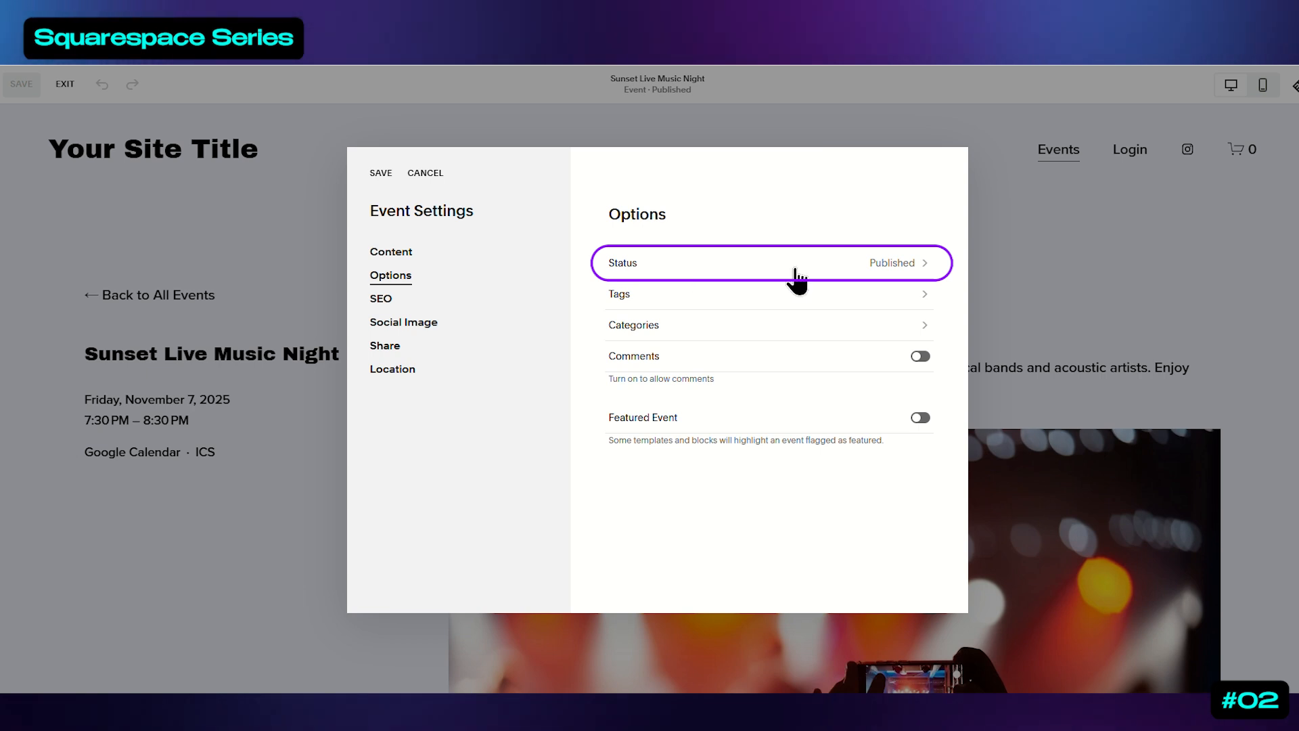
{"action": "left_click", "coordinate": [883, 271]}
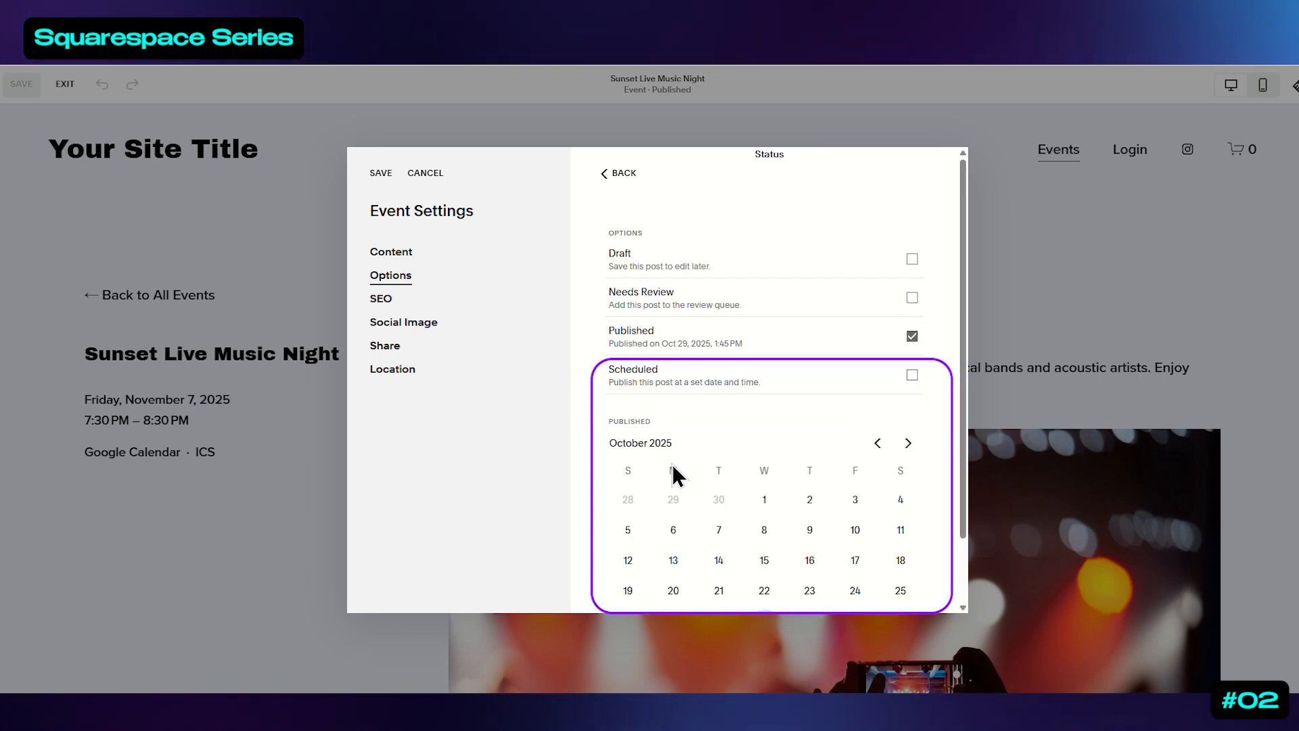
{"action": "scroll", "coordinate": [873, 471], "scroll_direction": "down", "scroll_amount": 2}
{"action": "scroll", "coordinate": [869, 498], "scroll_direction": "up", "scroll_amount": 2}
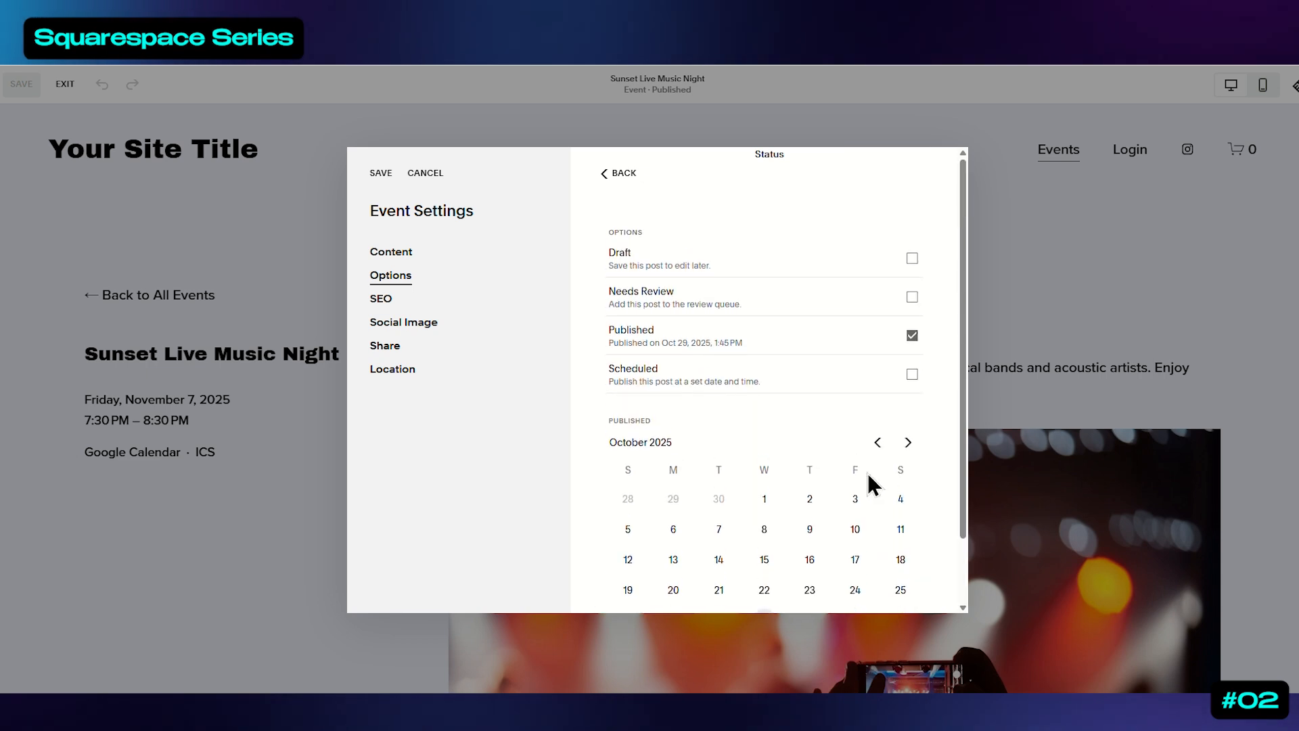
{"action": "left_click", "coordinate": [601, 175]}
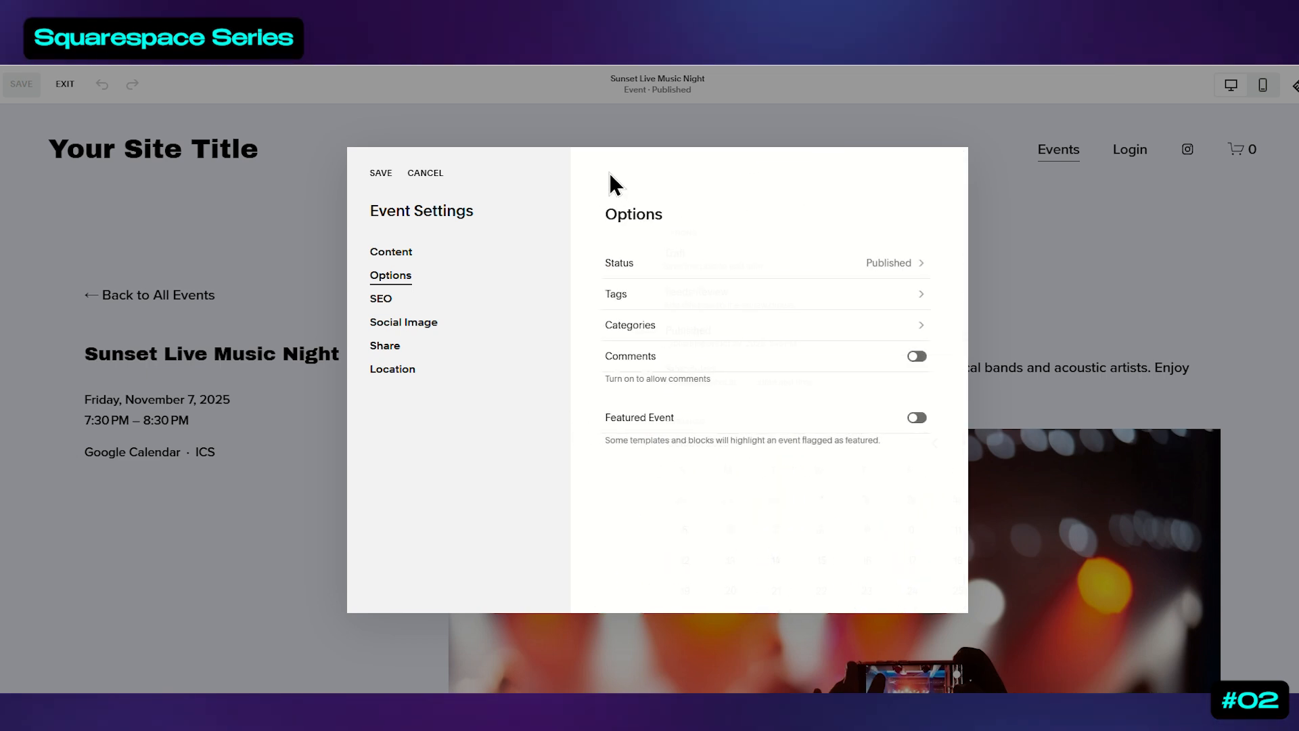
{"action": "left_click", "coordinate": [714, 313]}
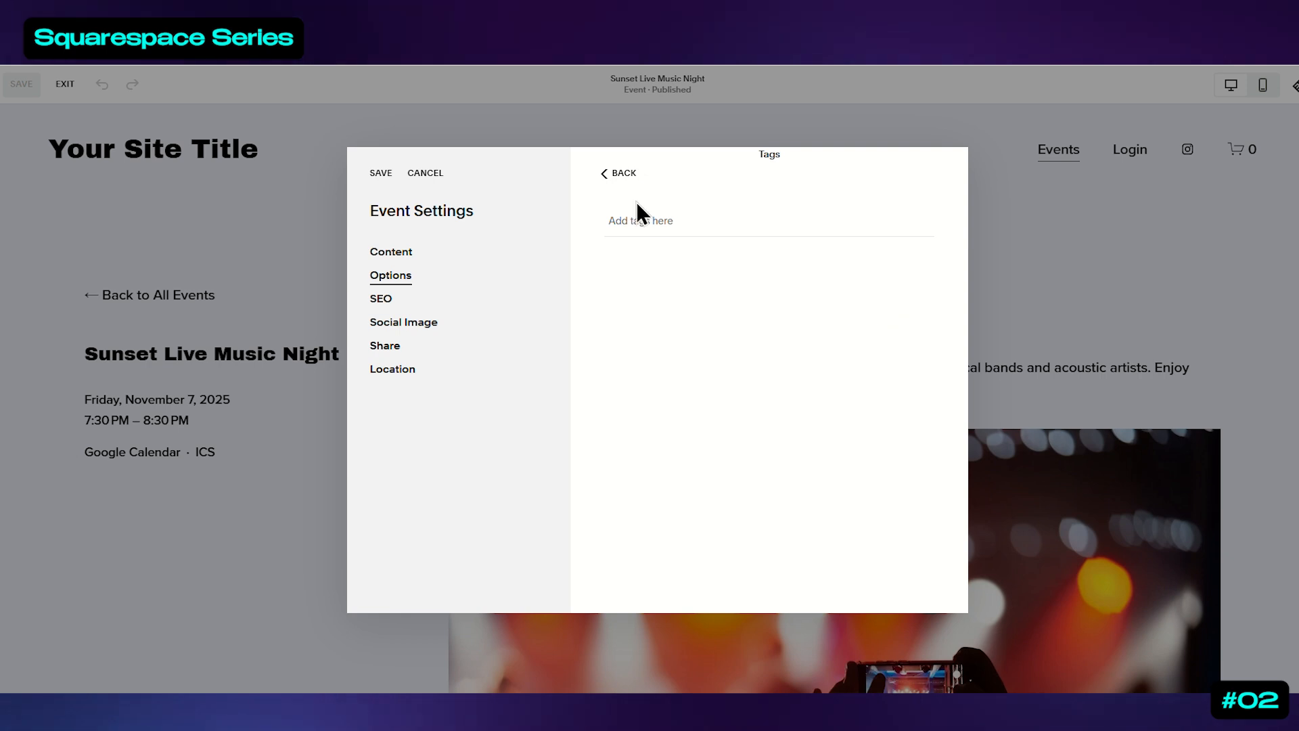
{"action": "left_click", "coordinate": [617, 177]}
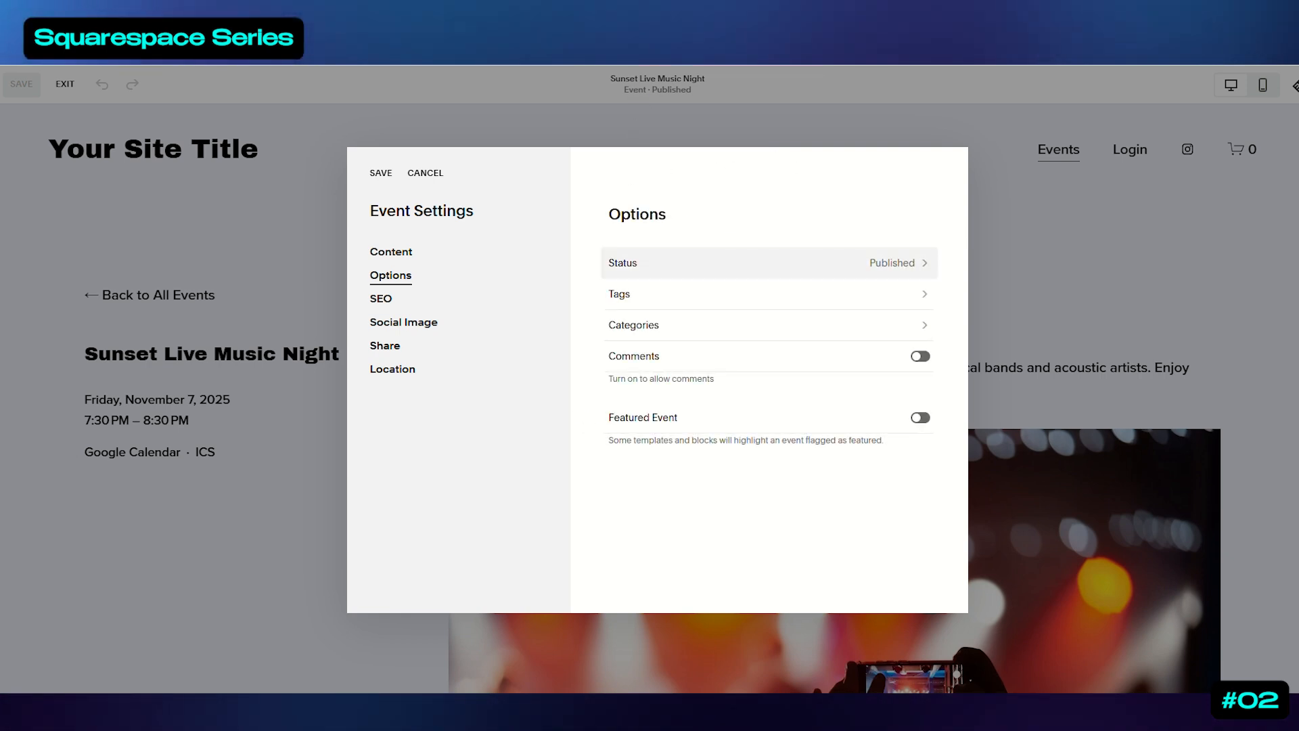
{"action": "left_click", "coordinate": [380, 299]}
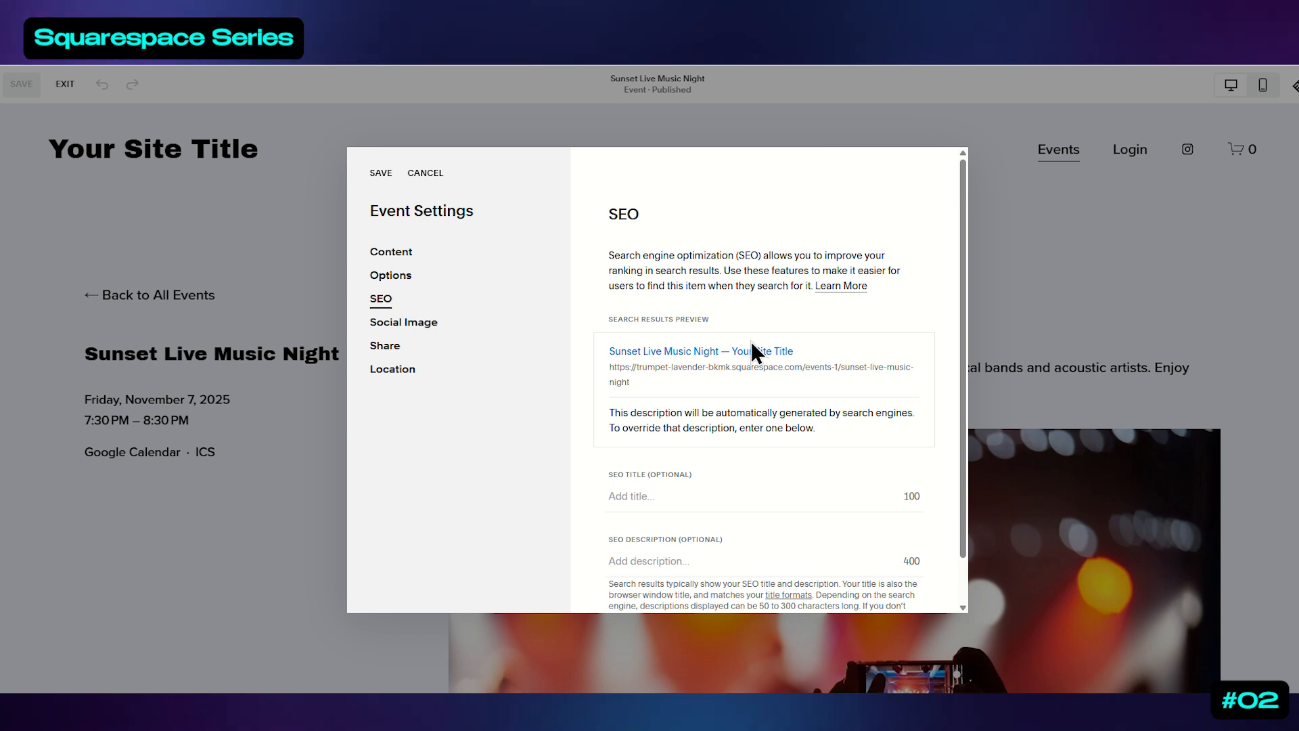
{"action": "scroll", "coordinate": [690, 406], "scroll_direction": "down", "scroll_amount": 1}
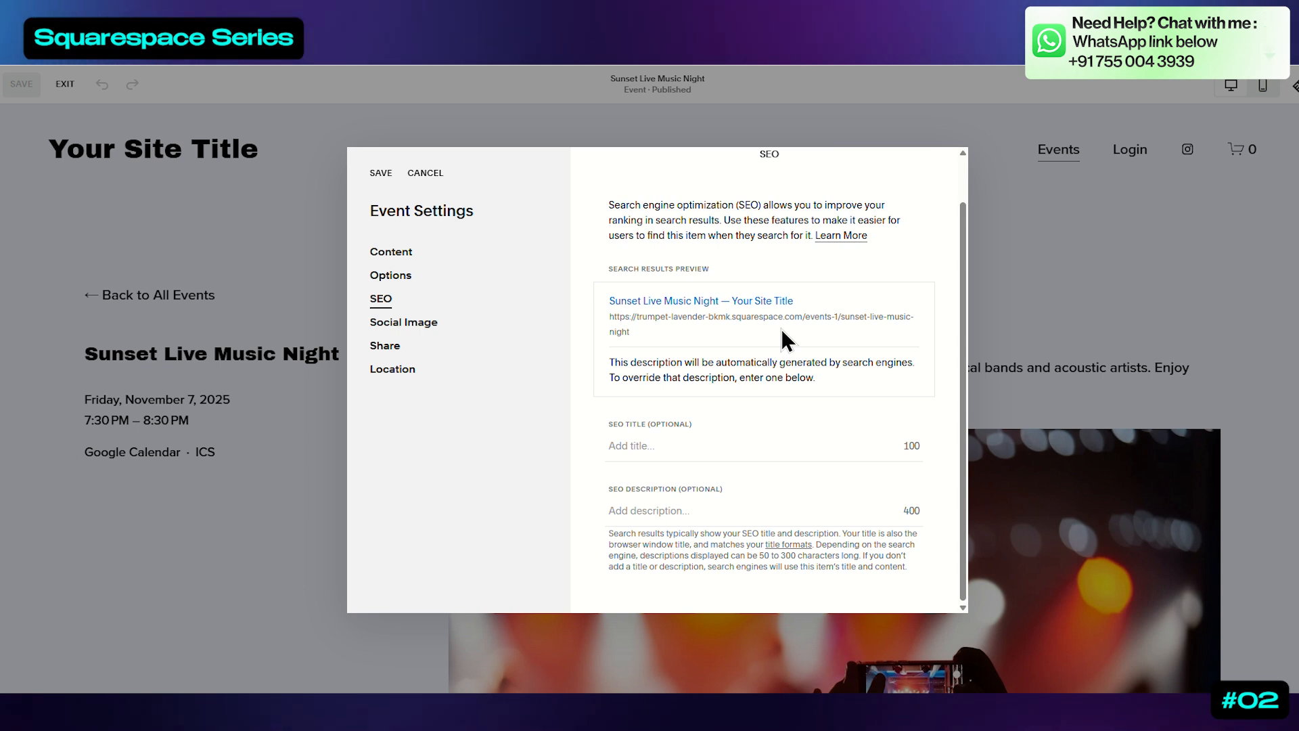
Set the business name in the event's location to Harmony Hall and save the event settings
{"action": "left_click", "coordinate": [406, 370]}
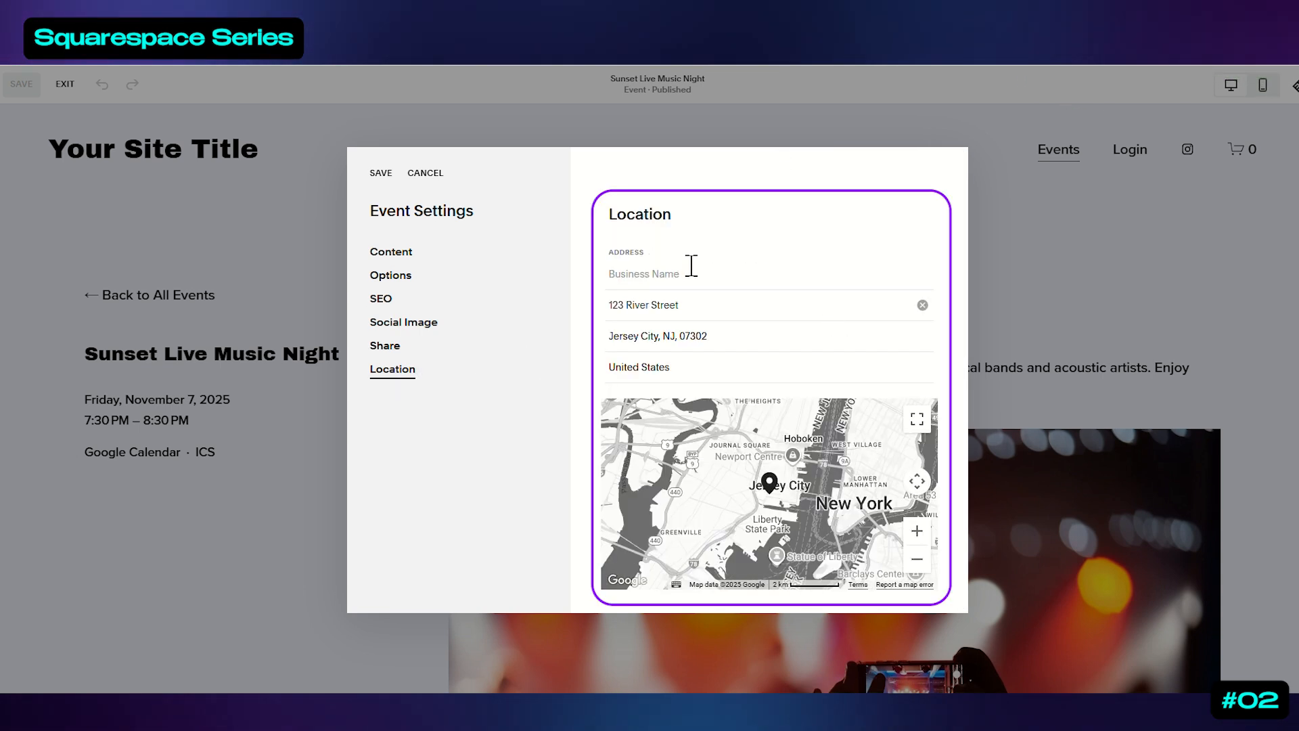
{"action": "left_click", "coordinate": [693, 271]}
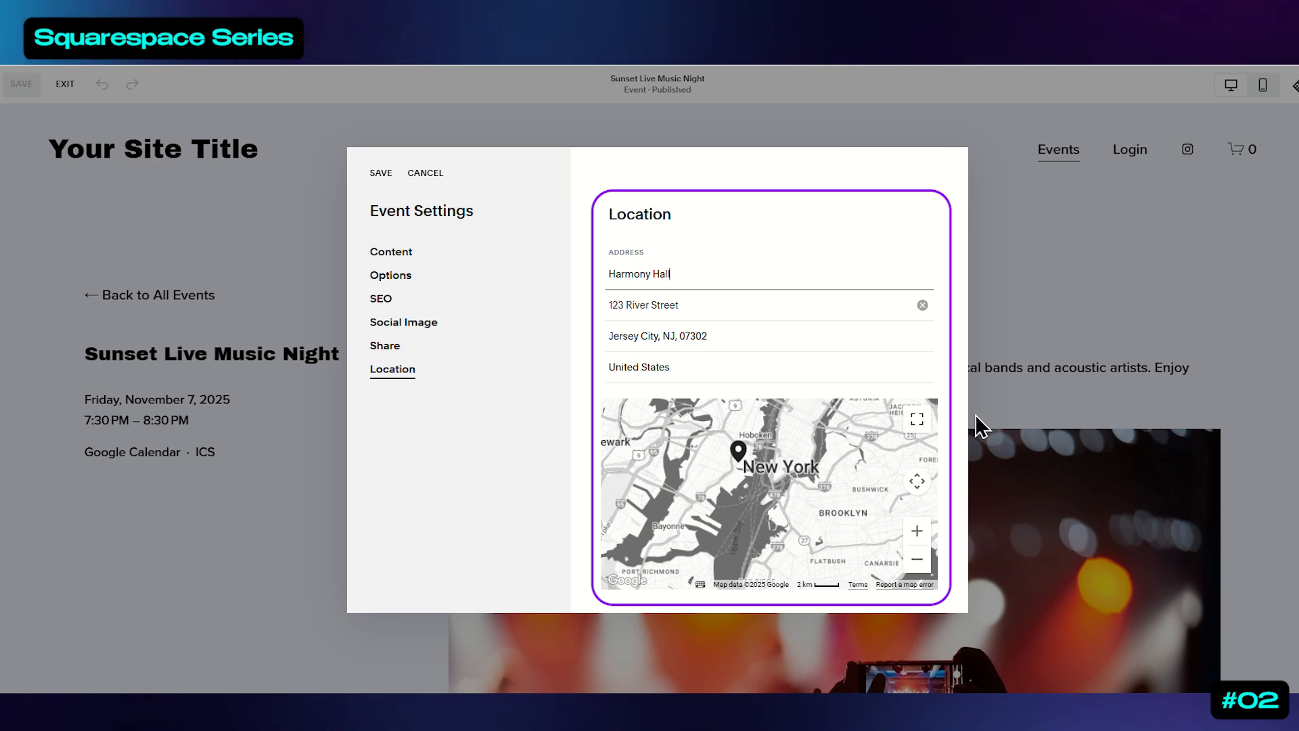
{"action": "left_click", "coordinate": [380, 174]}
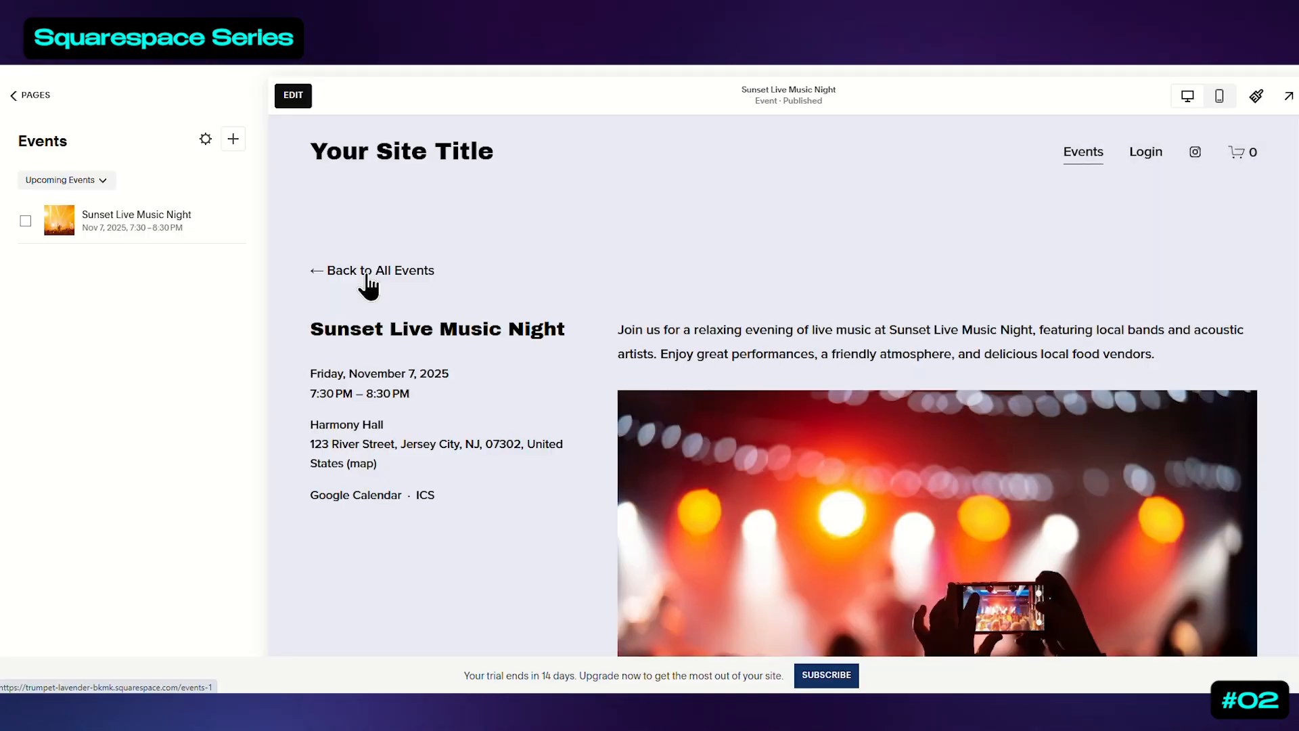
Check the Sunset Live Music Night listing on the Events page, review its event page, and return to the Events page
{"action": "left_click", "coordinate": [366, 274]}
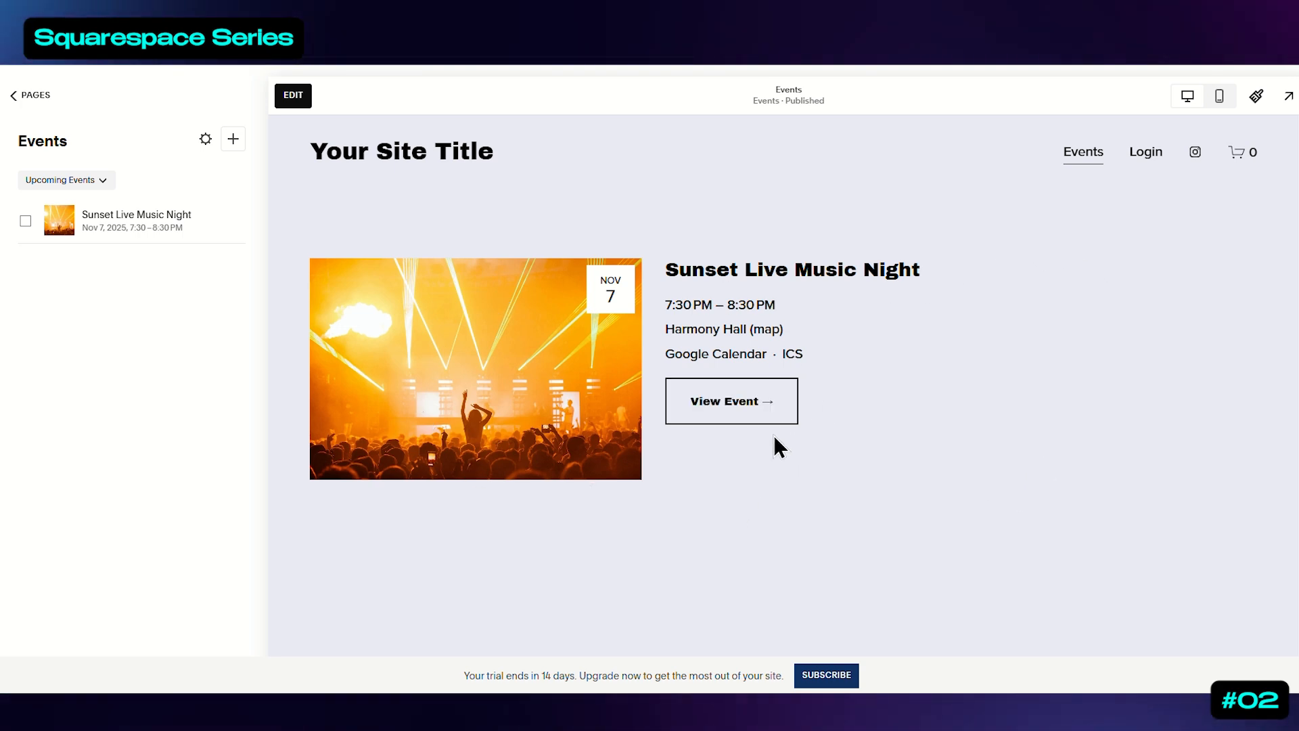
{"action": "left_click", "coordinate": [744, 412]}
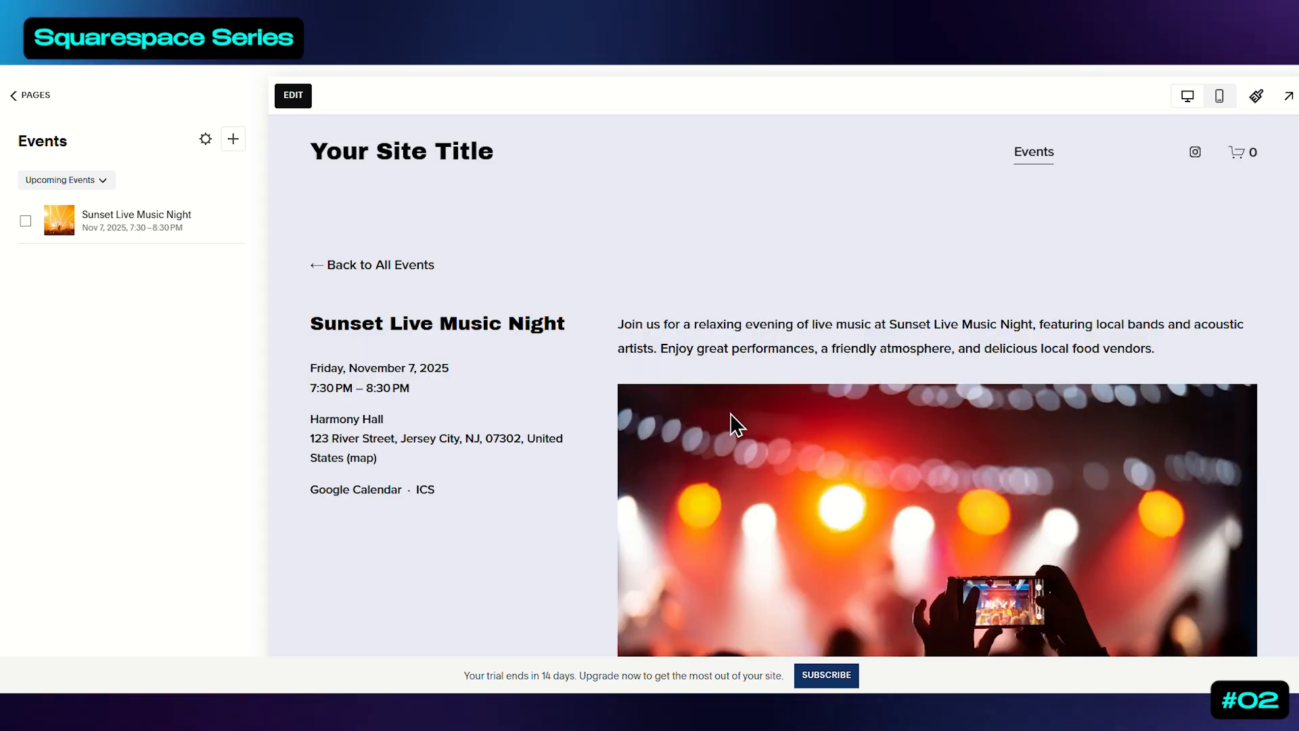
{"action": "scroll", "coordinate": [985, 350], "scroll_direction": "down", "scroll_amount": 5}
{"action": "scroll", "coordinate": [1002, 445], "scroll_direction": "up", "scroll_amount": 5}
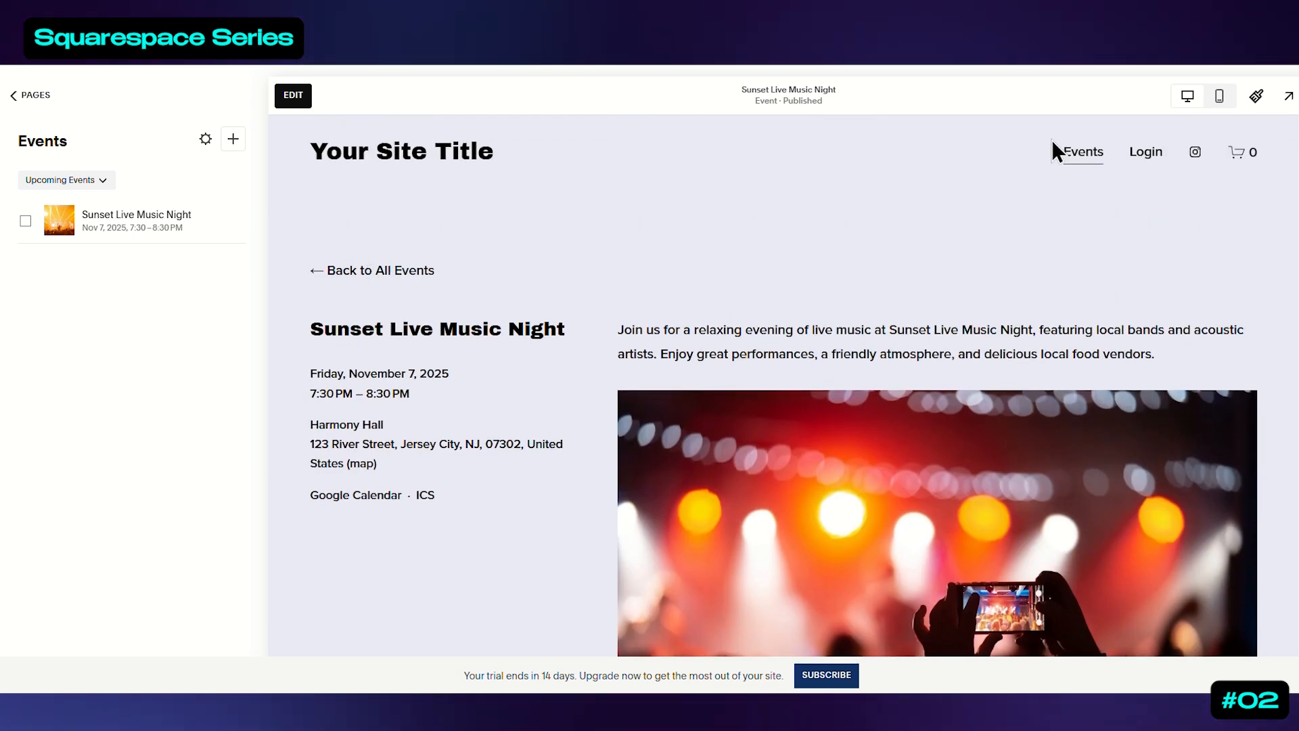
{"action": "left_click", "coordinate": [1083, 153]}
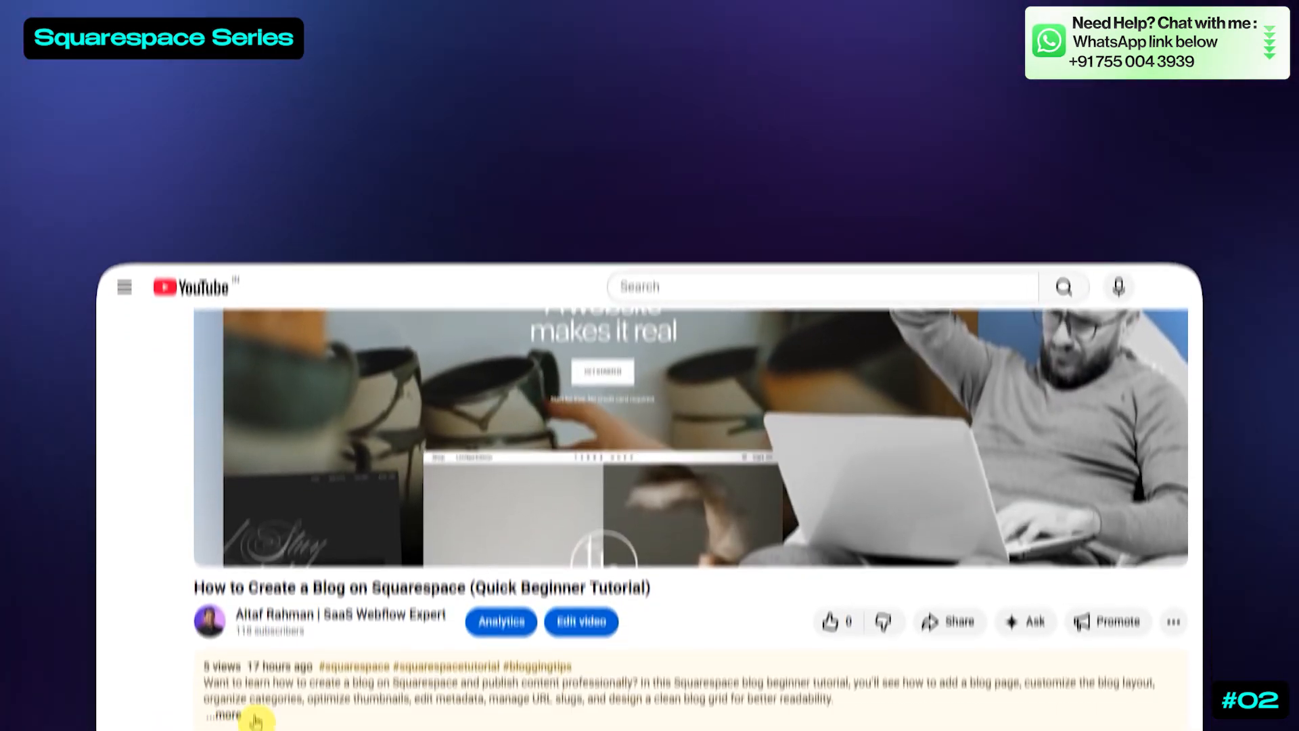
{"action": "left_click", "coordinate": [255, 718]}
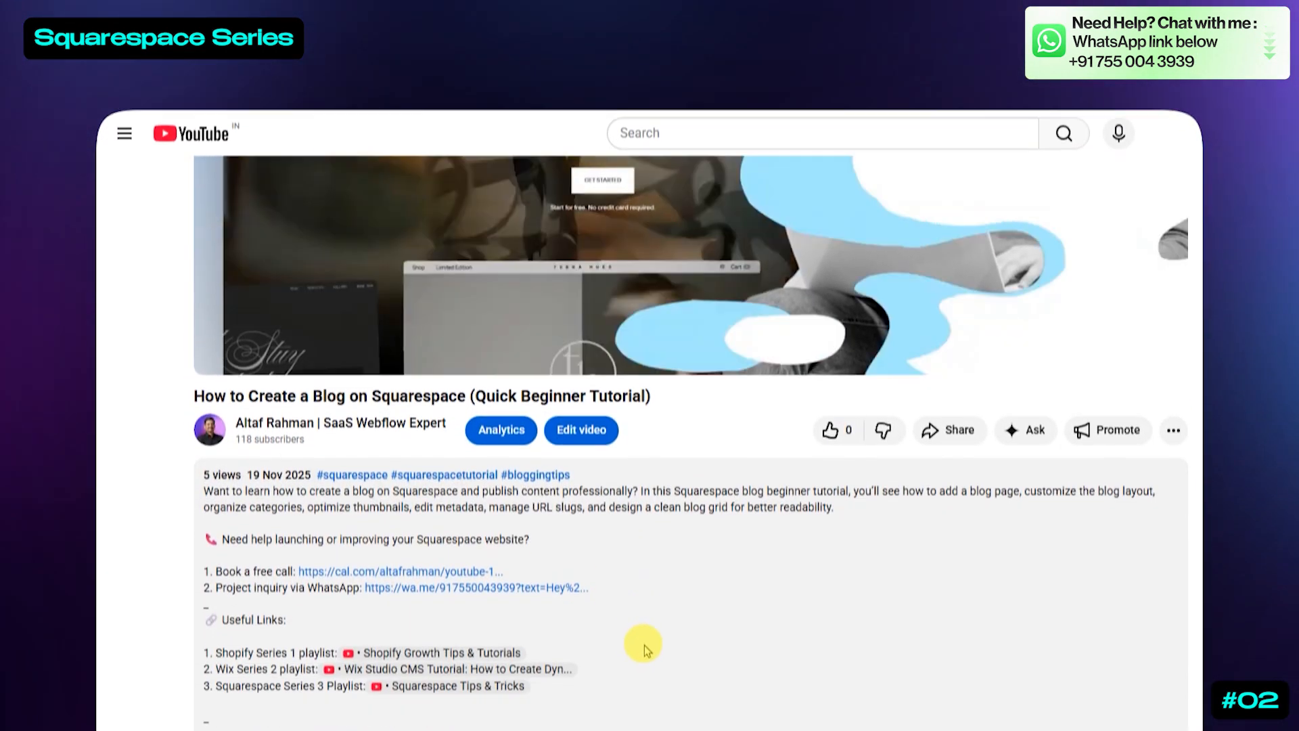
{"action": "scroll", "coordinate": [644, 644], "scroll_direction": "down", "scroll_amount": 2}
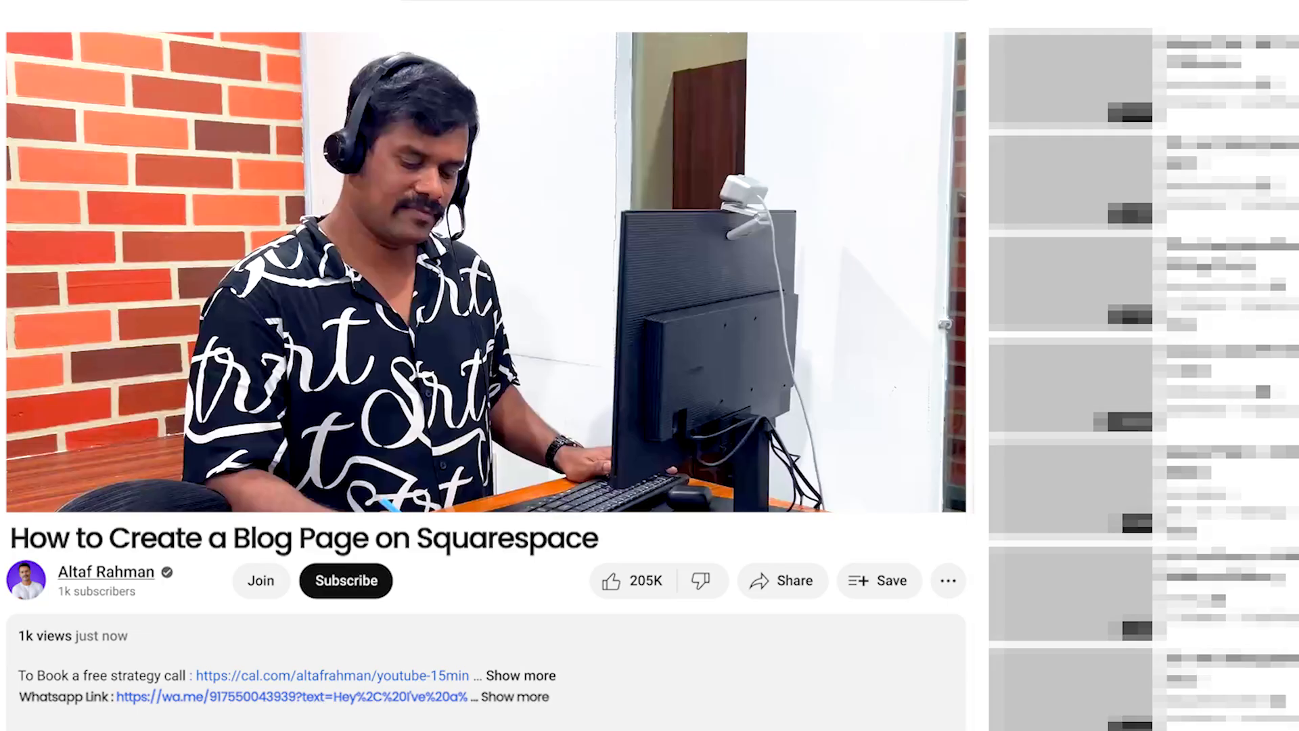
{"action": "left_click", "coordinate": [437, 677]}
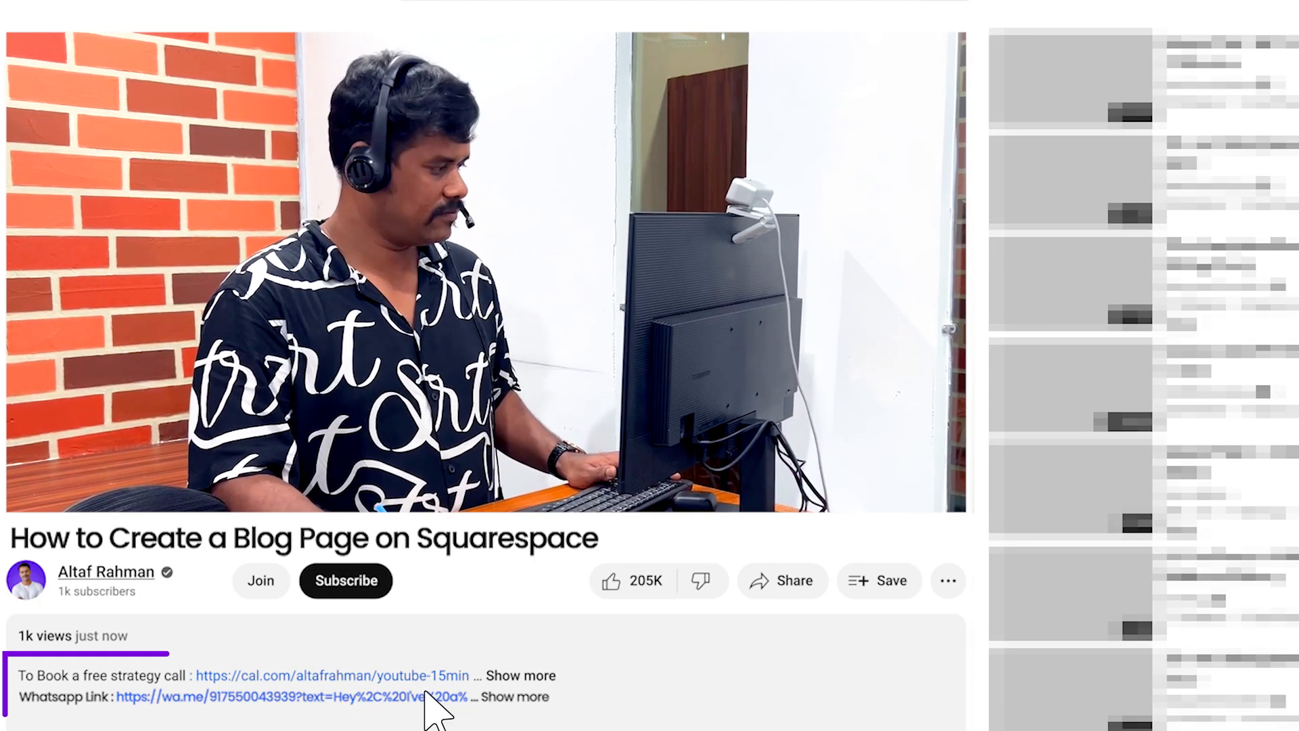
{"action": "left_click", "coordinate": [425, 694]}
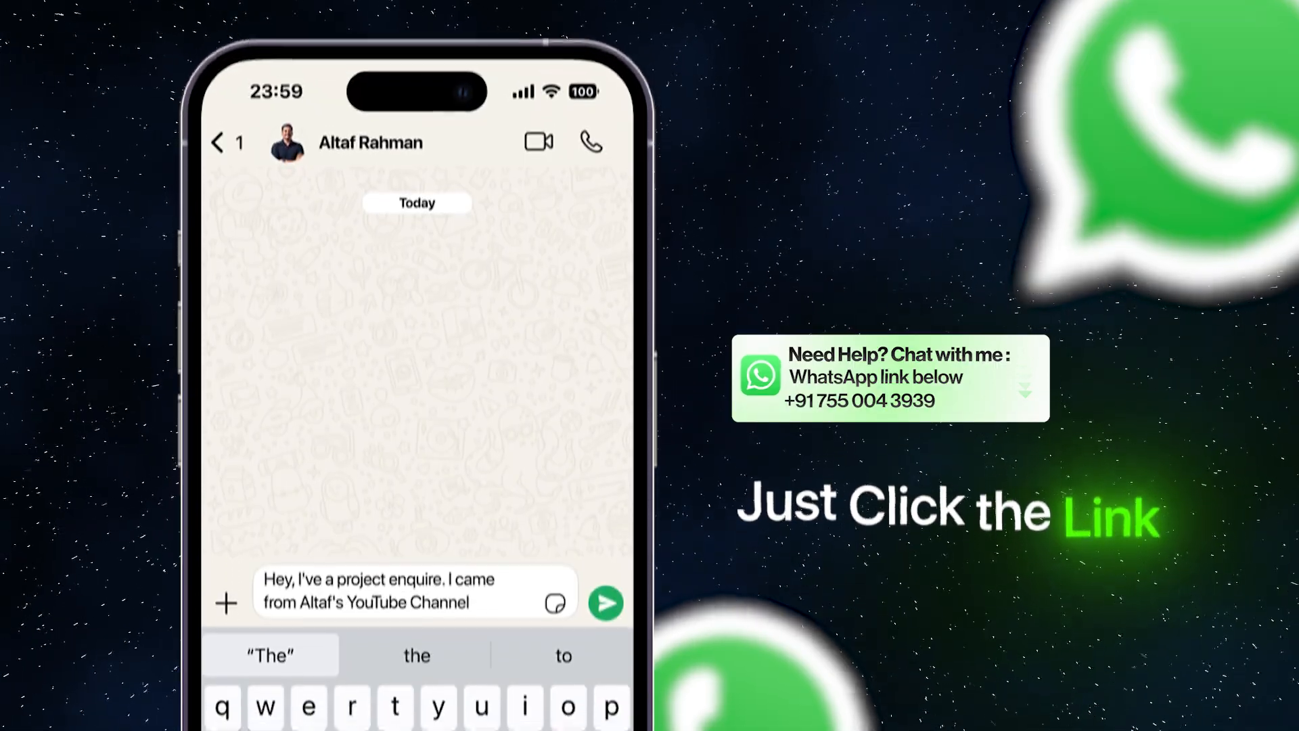